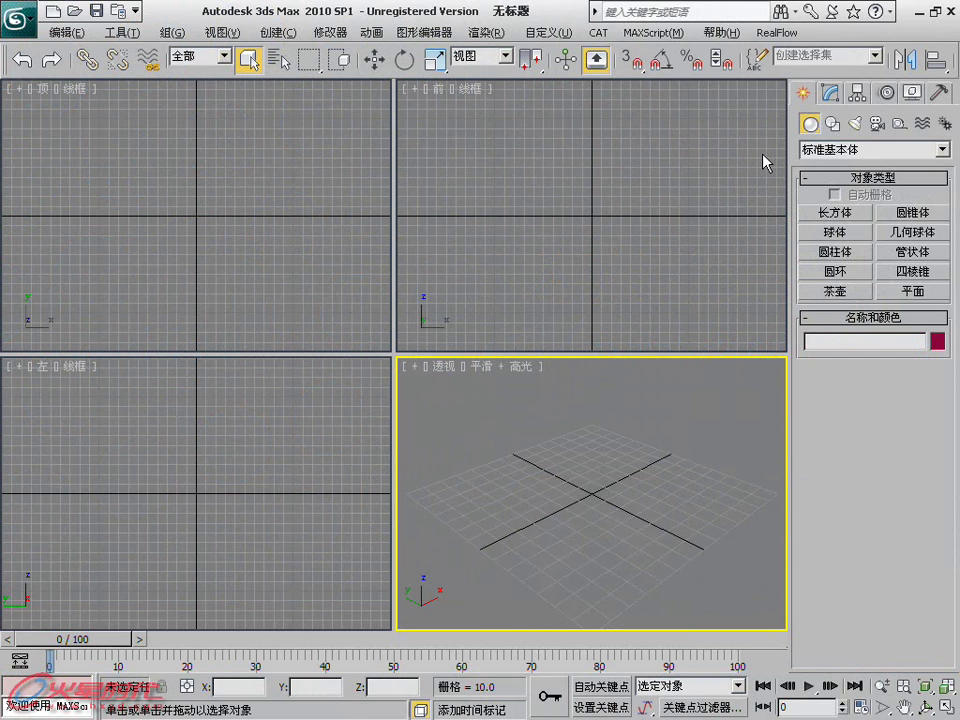
Step: Pick the FumeFX object type in the Create > Geometry category list
mouse_move(684, 473)
alt+middle_down()
mouse_move(595, 462)
mouse_move(600, 474)
alt+middle_up()
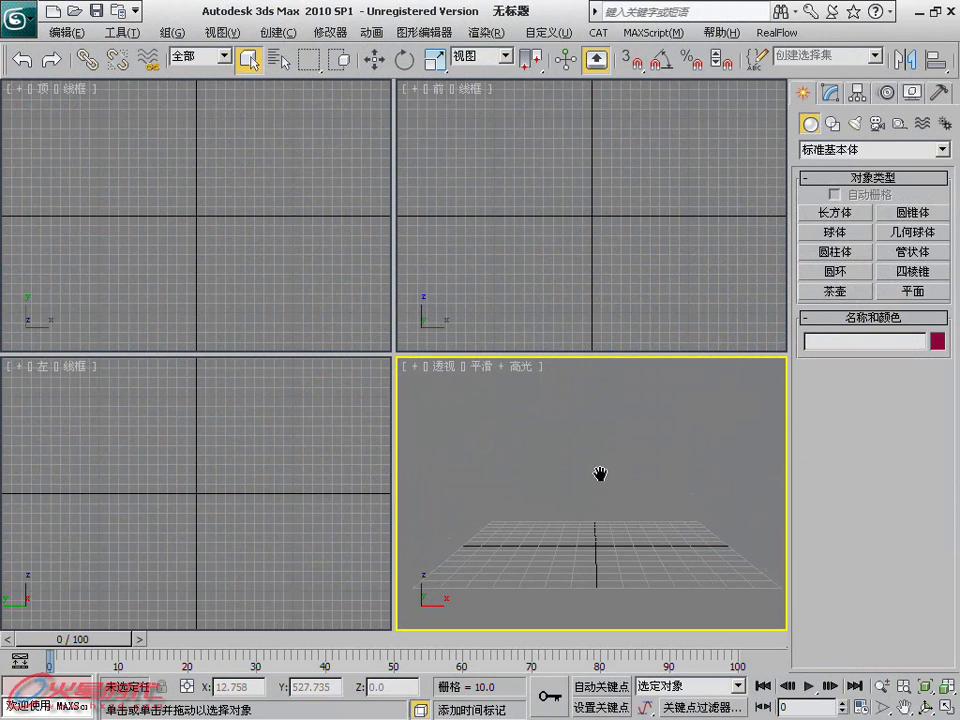
click(849, 152)
click(843, 326)
click(838, 212)
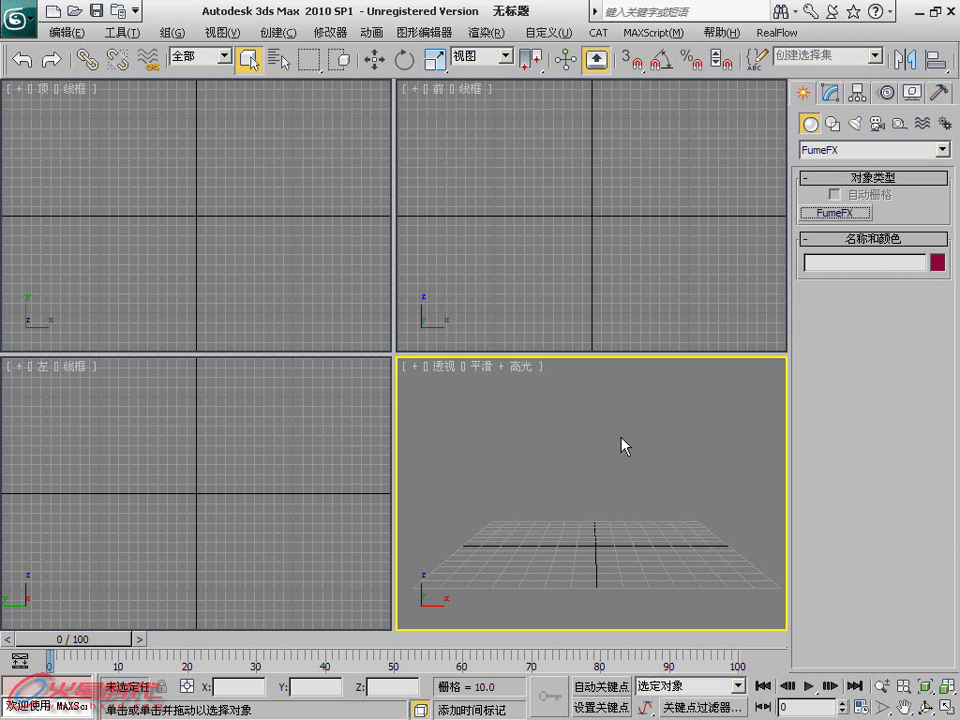
Step: Drag out a FumeFX grid about 79.6 x 57.9 x 89.6 at the scene centre
mouse_move(568, 553)
alt+middle_down()
mouse_move(615, 625)
mouse_move(550, 550)
alt+middle_up()
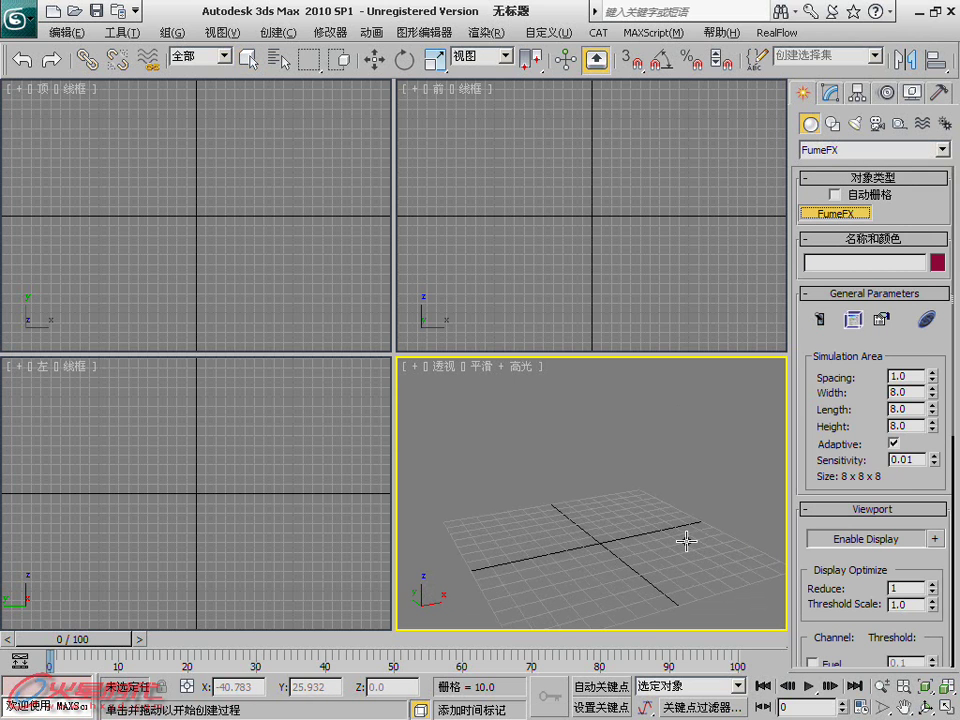
drag(688, 541, 692, 551)
click(693, 389)
scroll(680, 440, up, 5)
mouse_move(656, 429)
middle_down()
mouse_move(656, 381)
mouse_move(655, 404)
middle_up()
scroll(655, 404, up, 2)
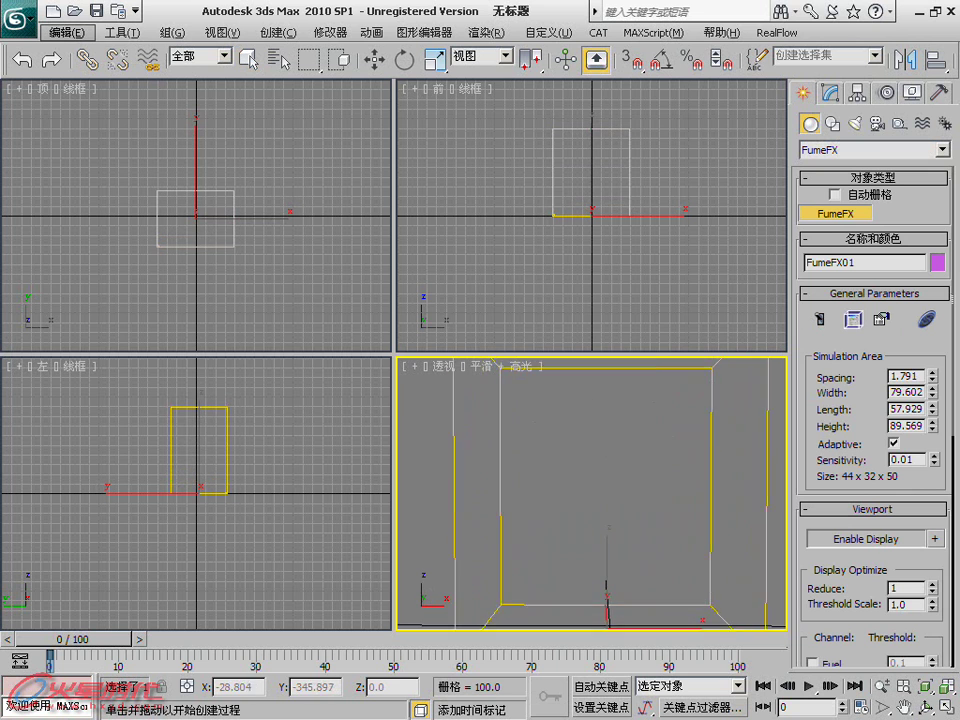
scroll(655, 480, down, 1)
scroll(655, 480, down, 1)
scroll(655, 480, down, 2)
scroll(655, 480, down, 2)
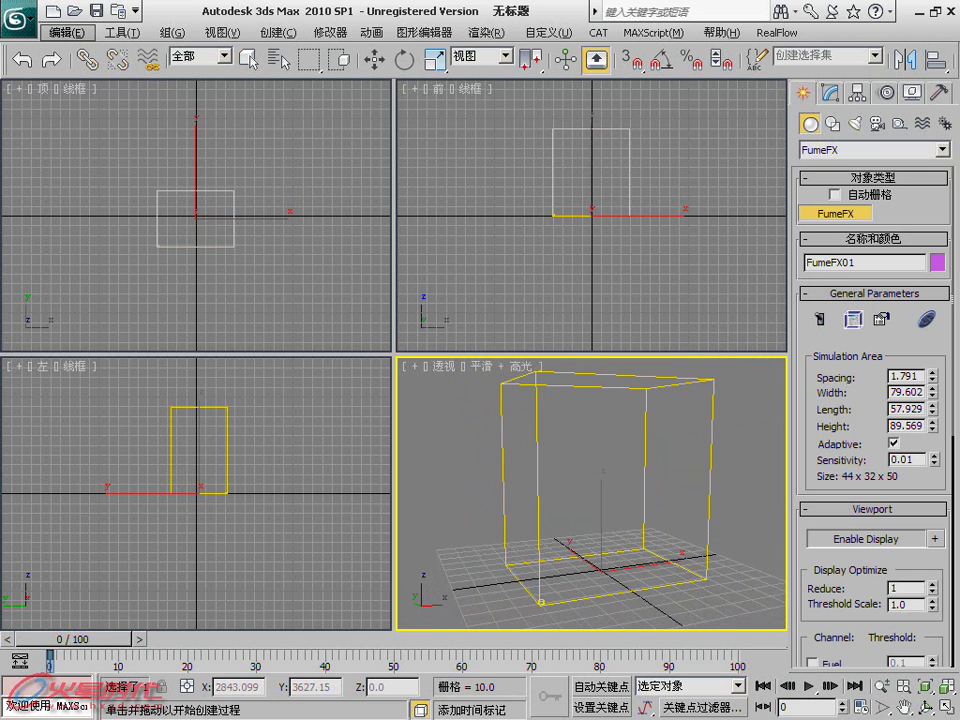
Step: Draw an FFX Simple Src sphere inside the grid and raise it to Z 20.907
click(900, 125)
click(908, 150)
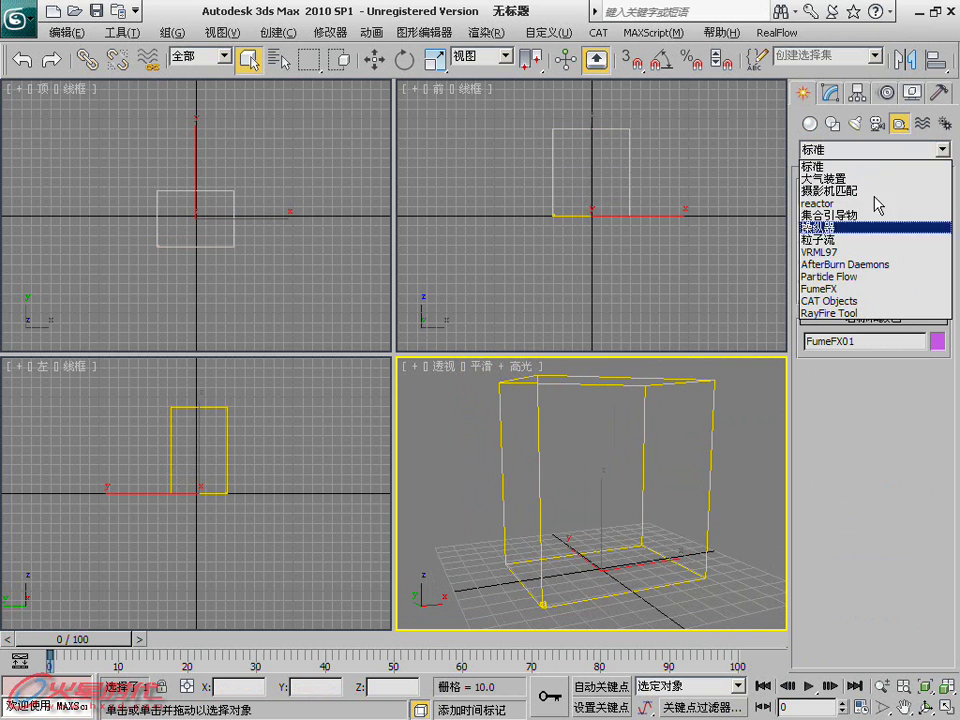
click(871, 290)
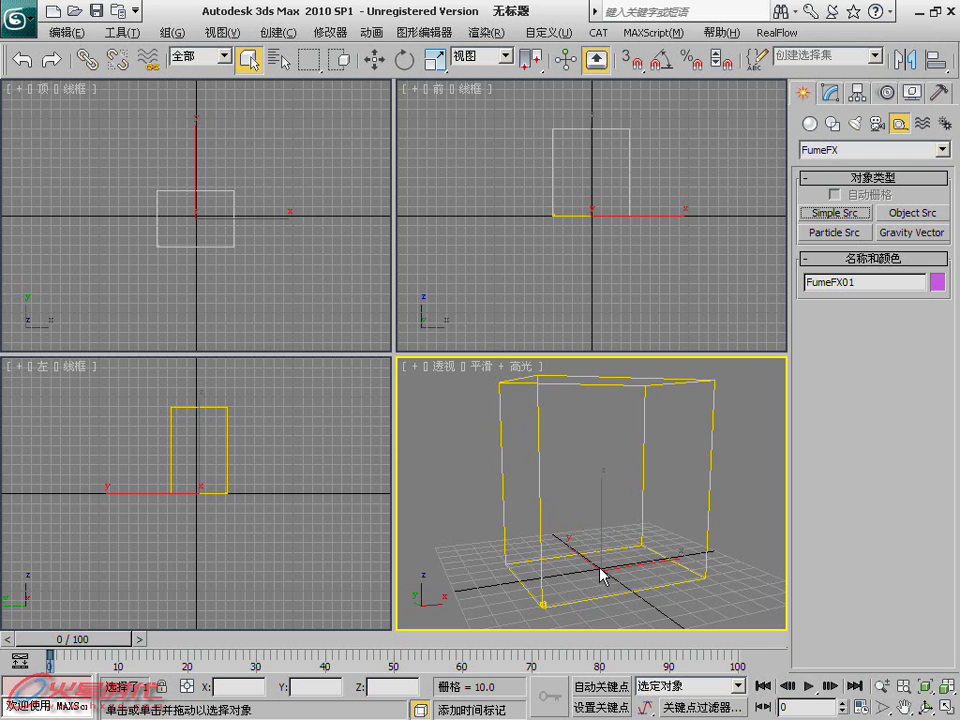
key(alt+w)
mouse_move(407, 508)
mouse_down()
mouse_move(416, 470)
mouse_move(412, 340)
mouse_up()
key(w)
mouse_move(482, 519)
alt+middle_down()
mouse_move(356, 497)
mouse_move(450, 515)
alt+middle_up()
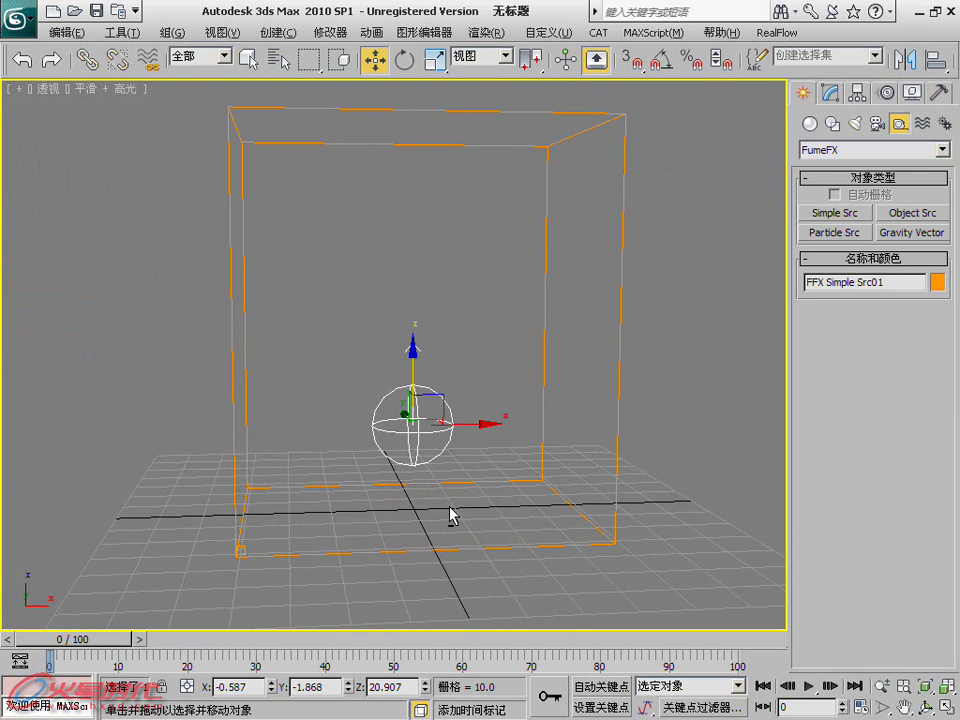
Step: Switch the Simple Src shape to Cylinder and widen its radius
click(829, 90)
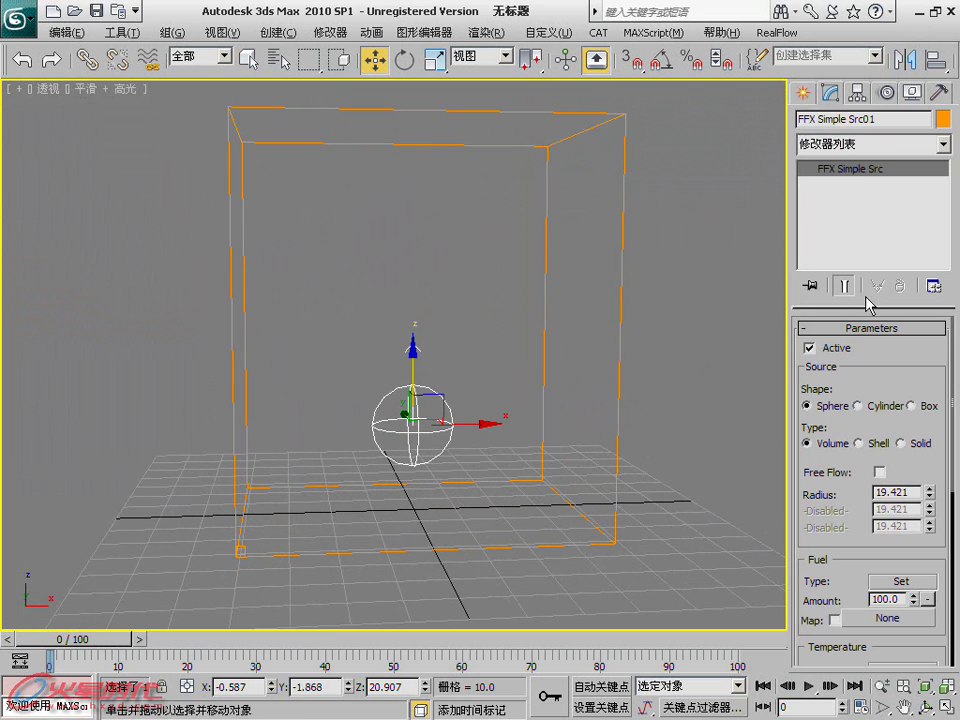
click(866, 406)
alt+middle_drag(546, 422, 540, 415)
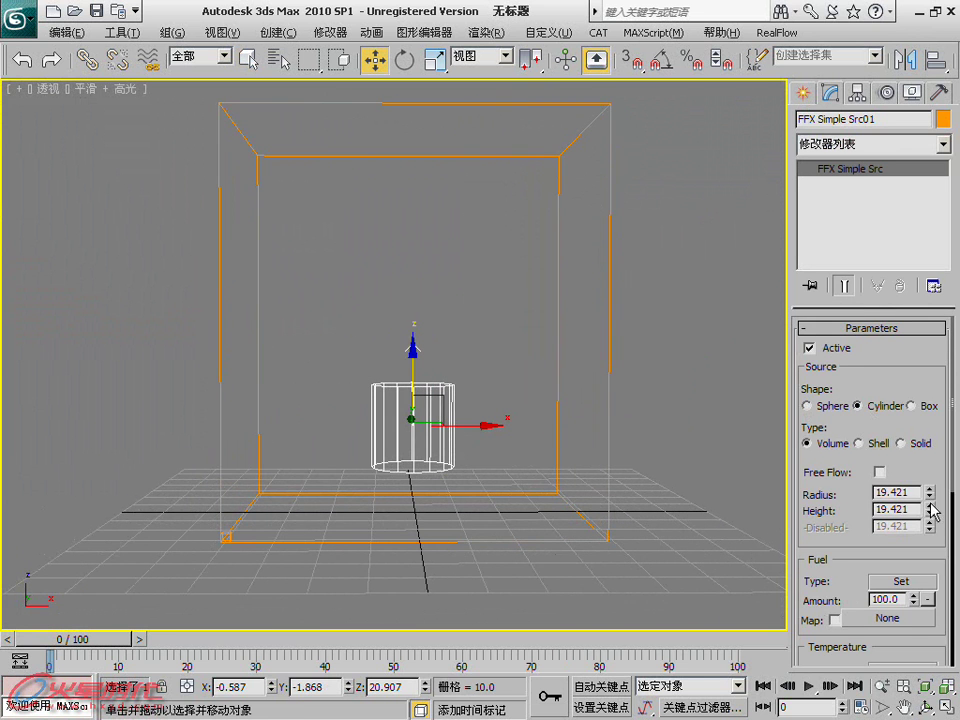
drag(929, 487, 928, 468)
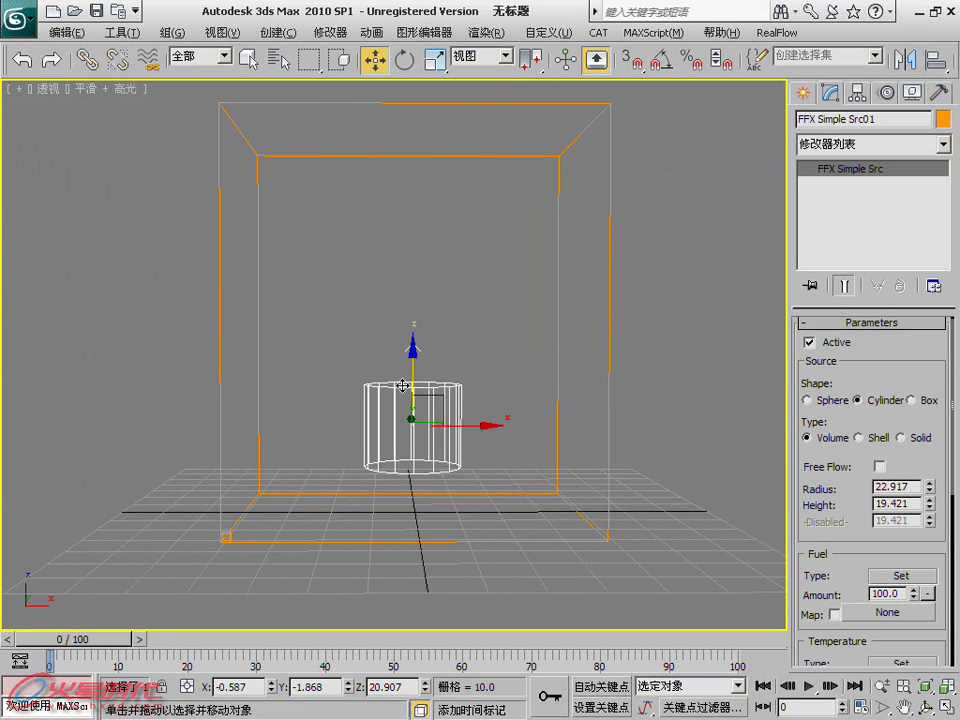
Step: Size the cylinder to radius 18.333, height 16.508, lower it to Z 13.446, then select the grid
drag(414, 360, 414, 382)
middle_drag(738, 480, 738, 515)
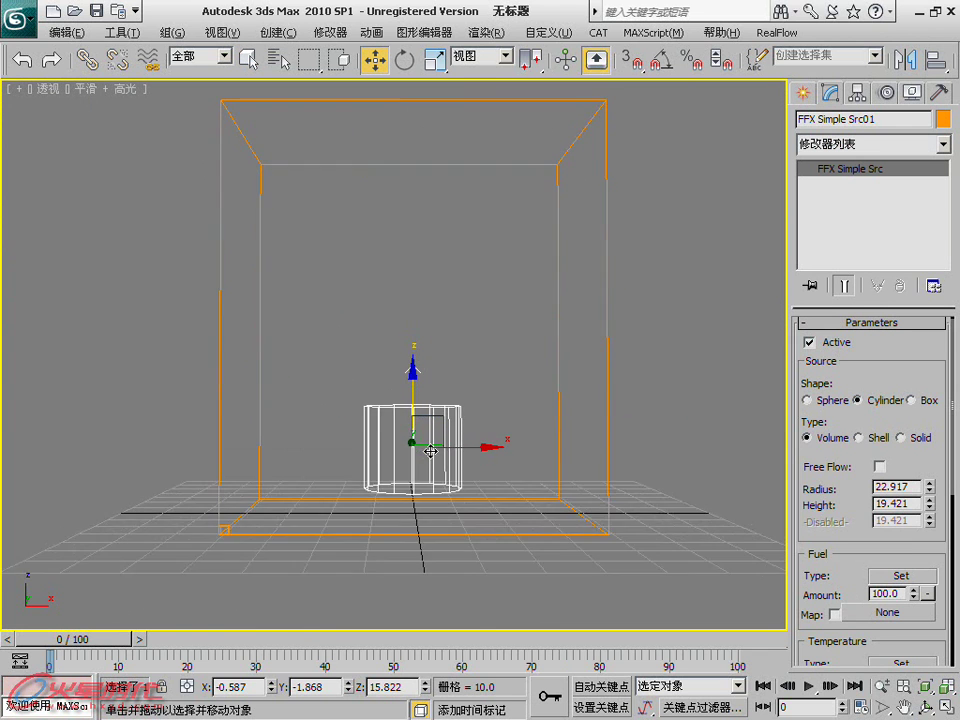
drag(930, 492, 929, 515)
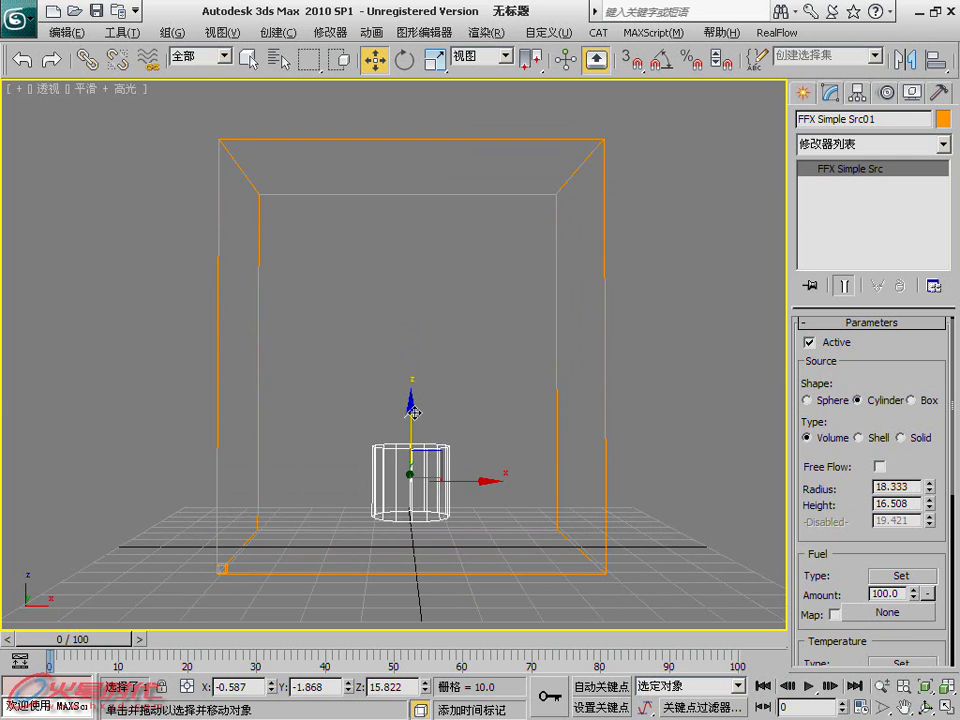
drag(414, 412, 414, 433)
mouse_move(414, 433)
alt+middle_down()
mouse_move(438, 472)
mouse_move(459, 483)
alt+middle_up()
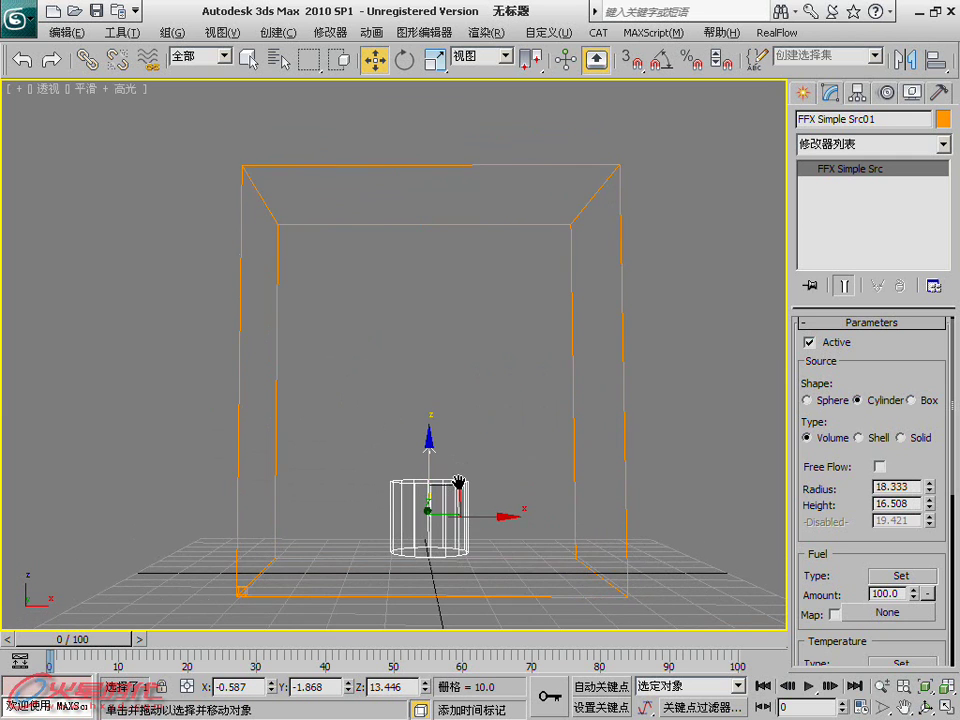
click(628, 411)
middle_drag(628, 403, 634, 448)
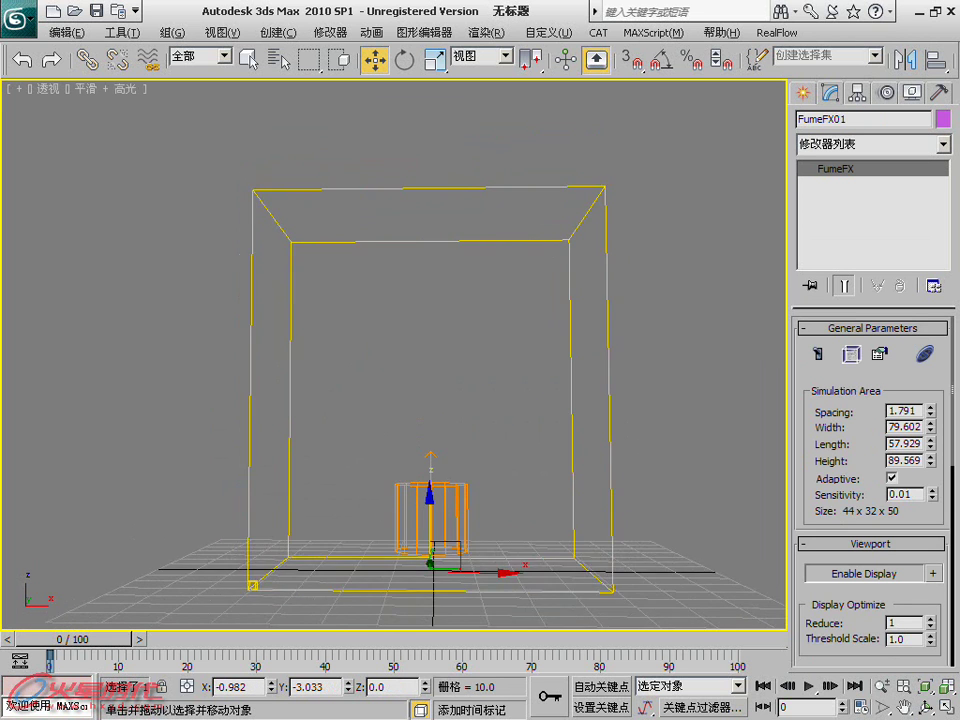
Step: Open the FumeFX UI and Output Preview, and set grid Spacing to 3.0 (27 x 19 x 30 cells)
click(851, 354)
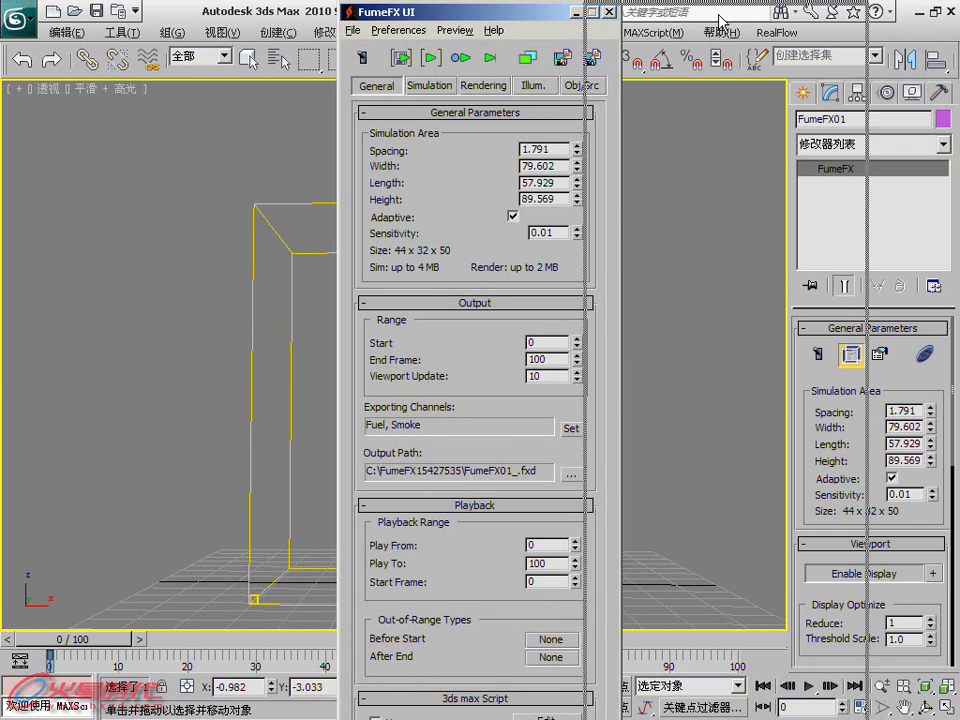
drag(474, 20, 735, 22)
click(623, 61)
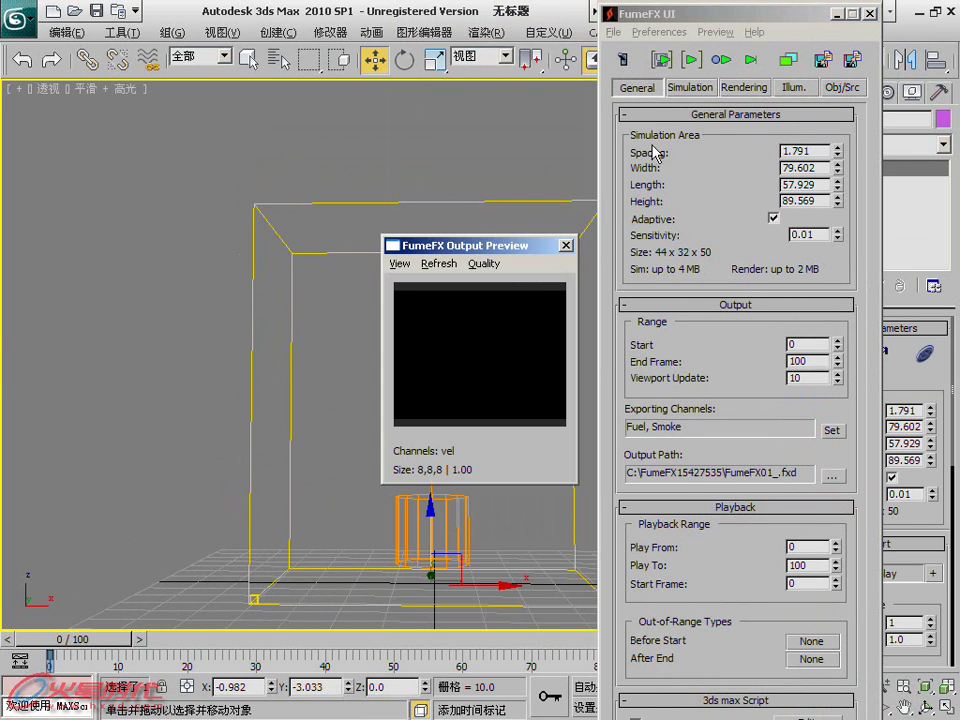
drag(476, 245, 102, 93)
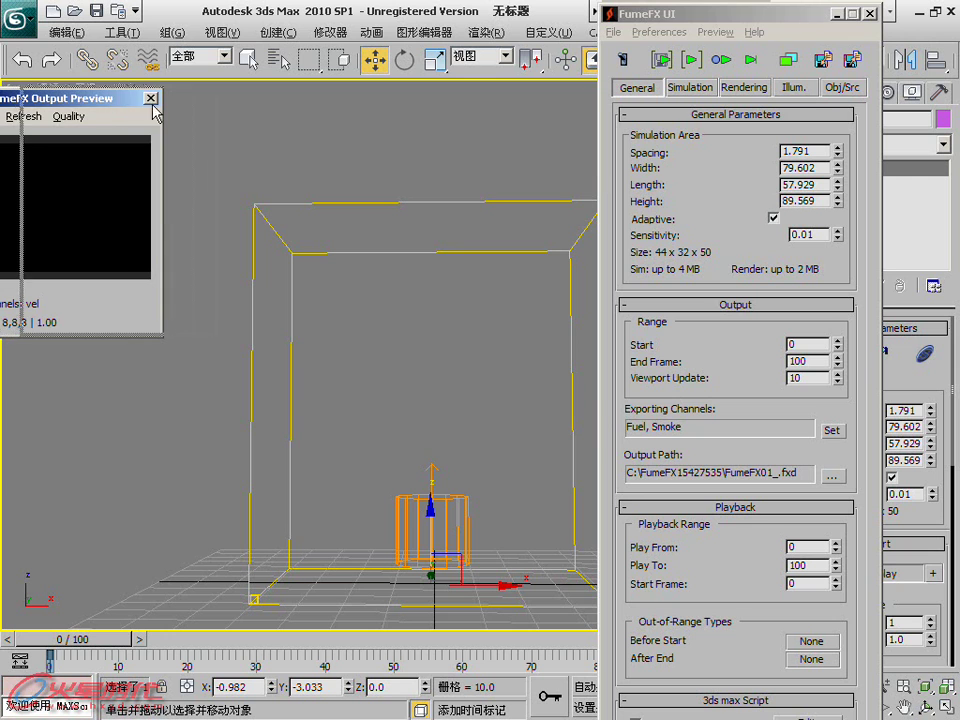
click(822, 135)
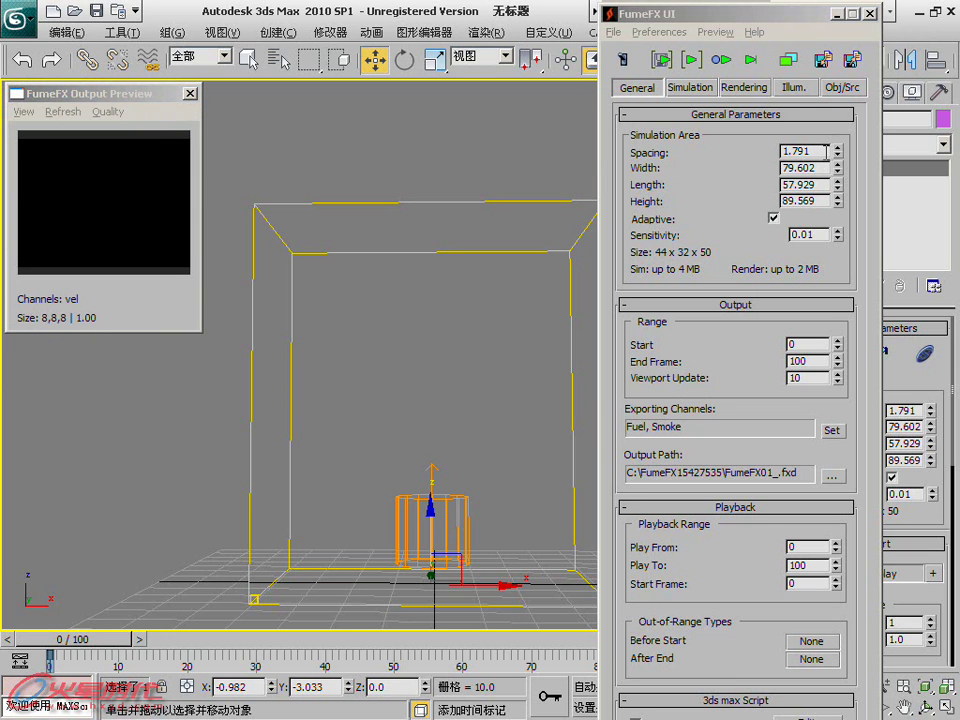
click(826, 151)
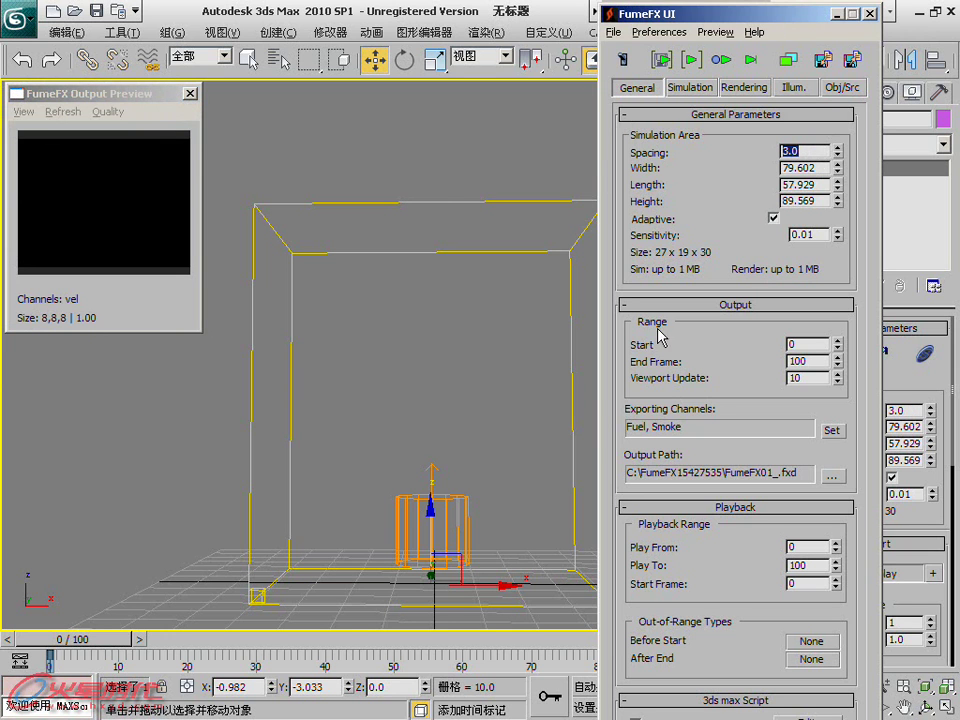
middle_drag(572, 480, 552, 465)
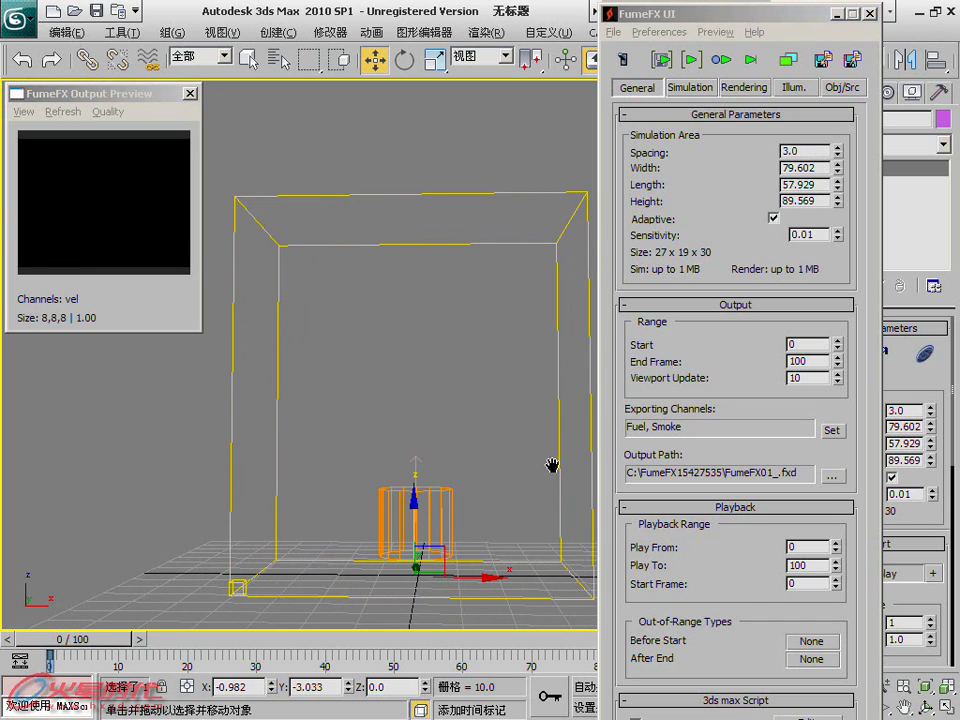
Step: Add Velocity to the FumeFX exporting channels alongside Fuel and Smoke
click(832, 431)
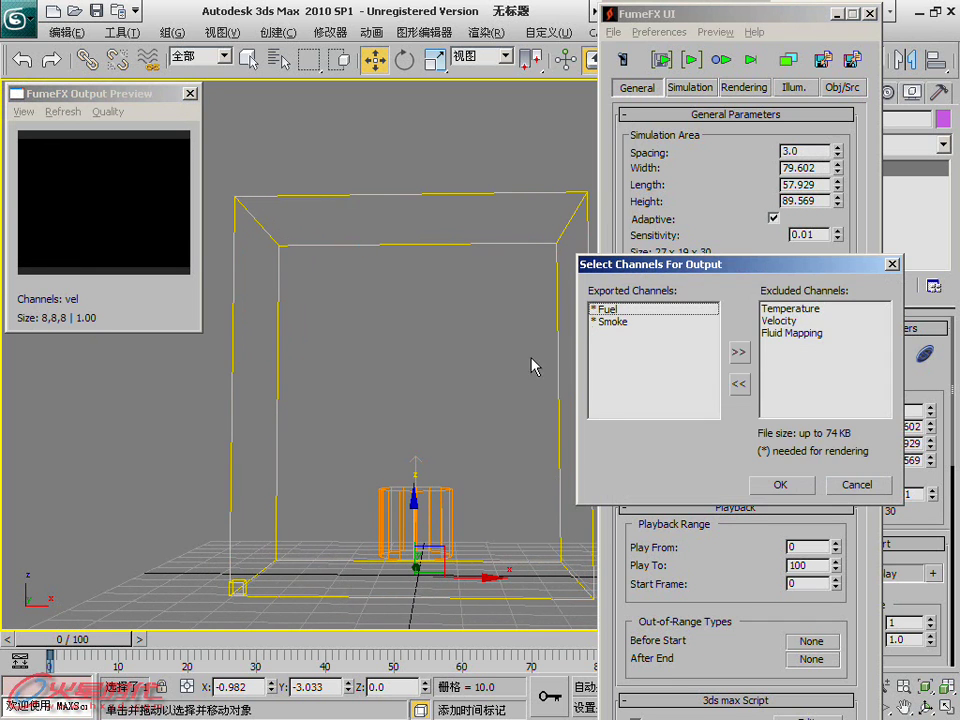
drag(758, 278, 508, 164)
click(523, 193)
click(530, 356)
click(823, 434)
click(778, 321)
click(741, 386)
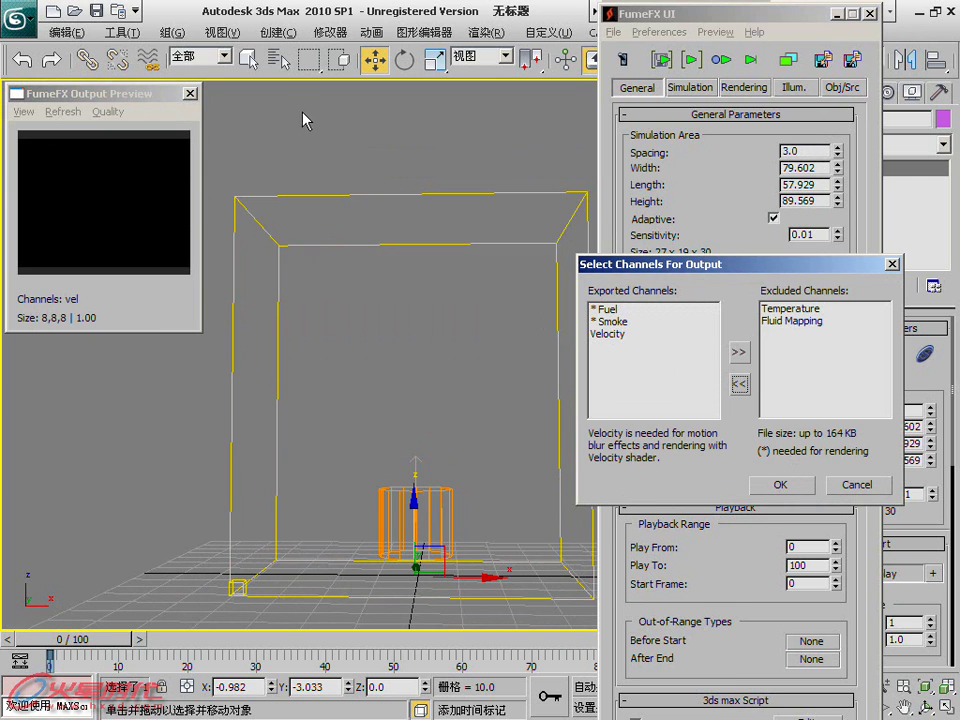
click(784, 486)
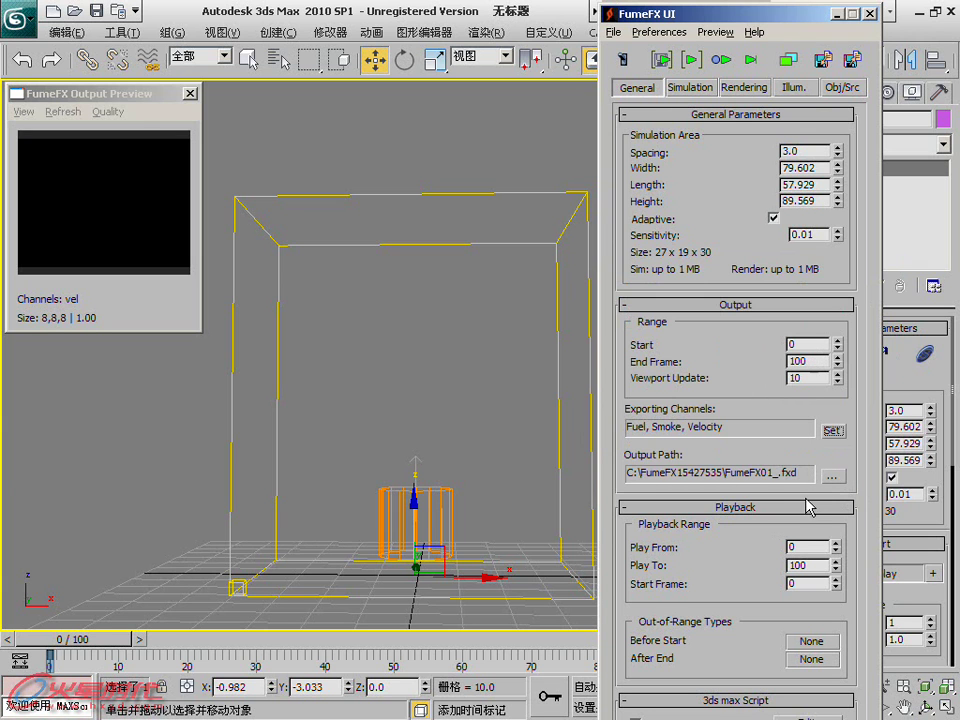
Step: Set blocking sides to Both on X, Y and Z and fuel Burn Rate to 25.0
click(690, 87)
mouse_move(776, 326)
mouse_down()
mouse_move(761, 229)
mouse_move(762, 326)
mouse_up()
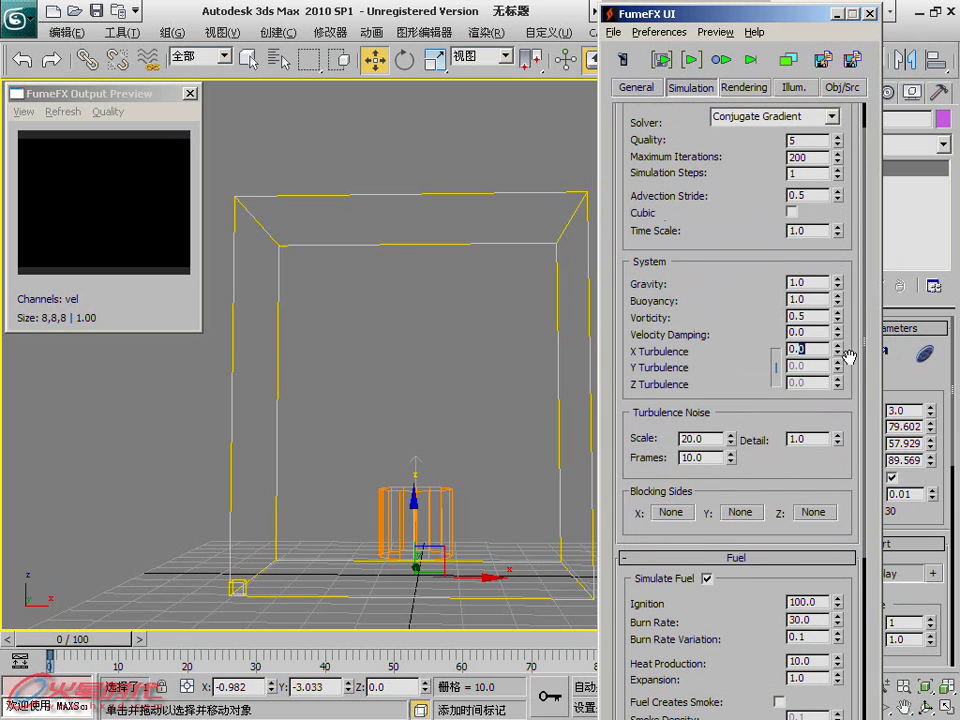
mouse_move(791, 458)
mouse_down()
mouse_move(763, 336)
mouse_move(784, 346)
mouse_up()
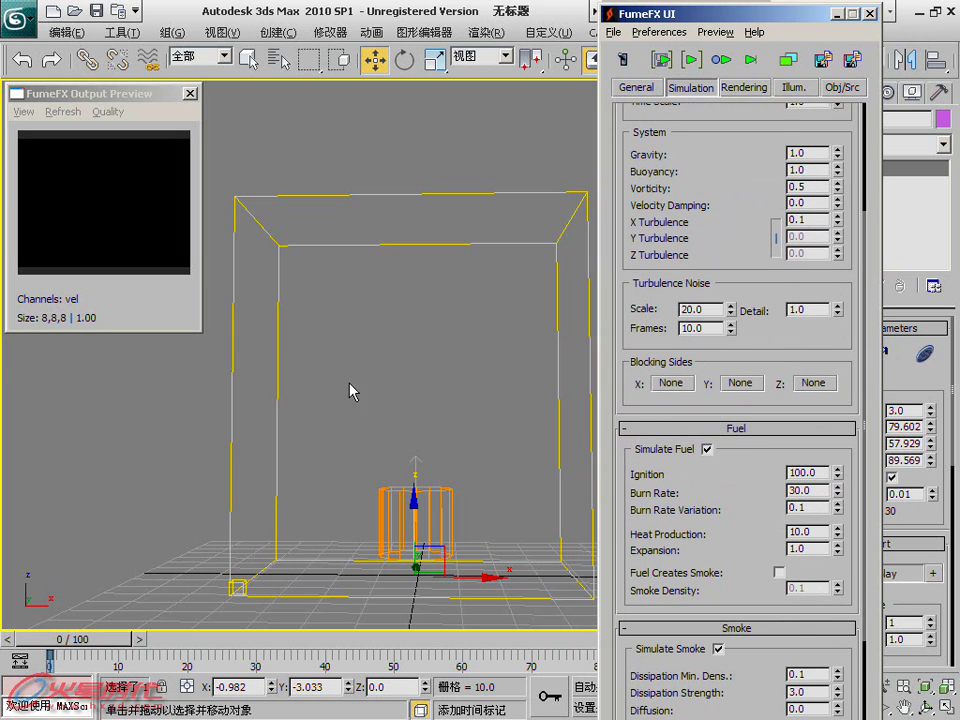
click(687, 384)
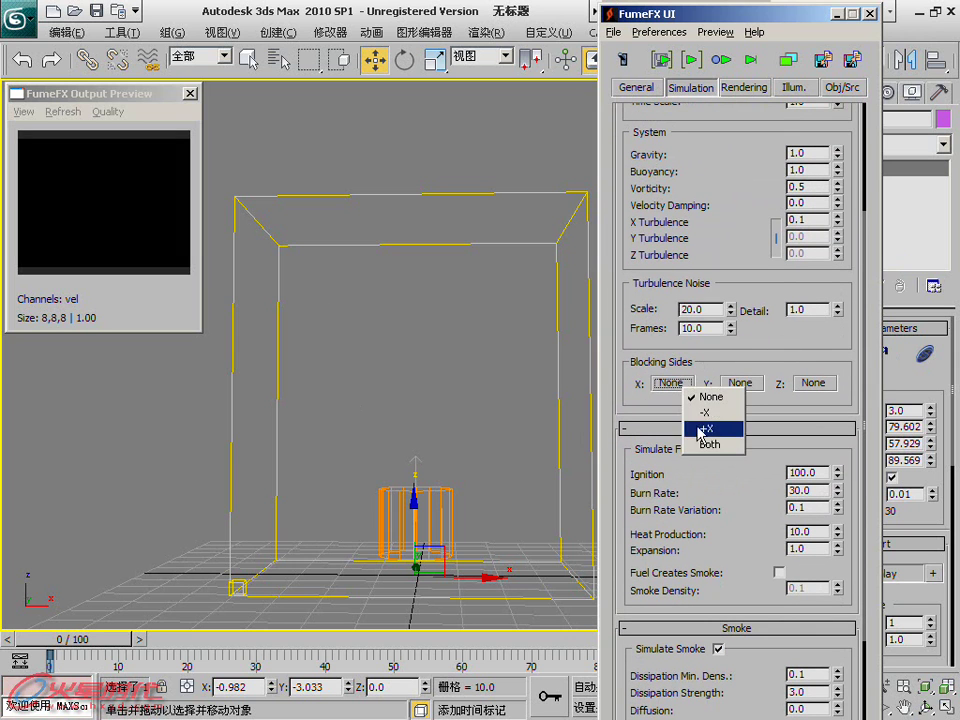
click(707, 445)
click(740, 383)
click(755, 448)
click(805, 383)
click(810, 447)
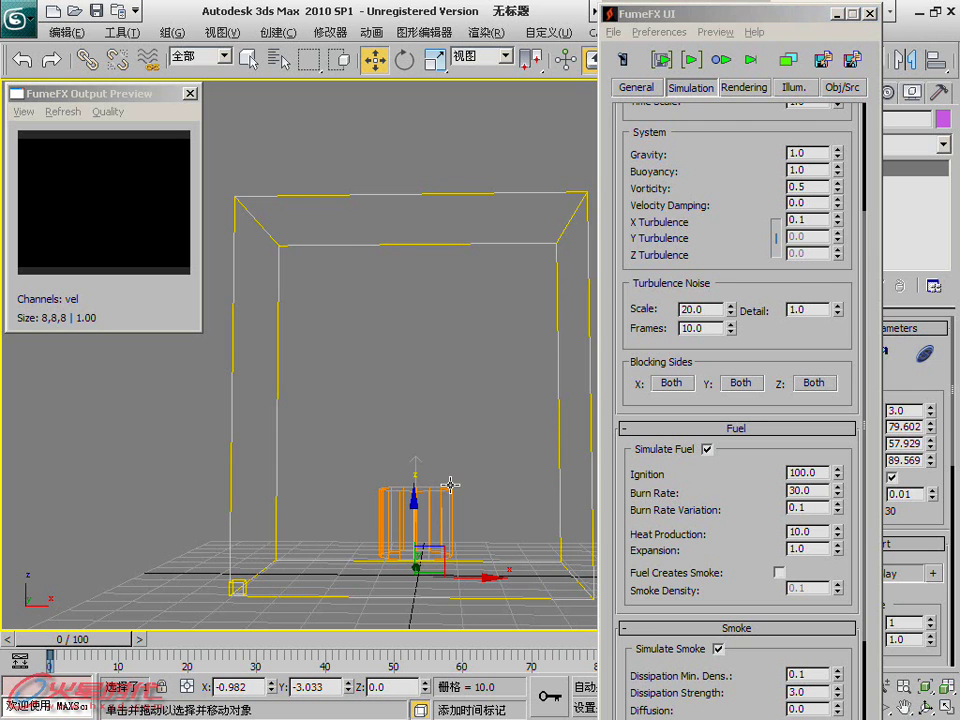
drag(780, 486, 780, 368)
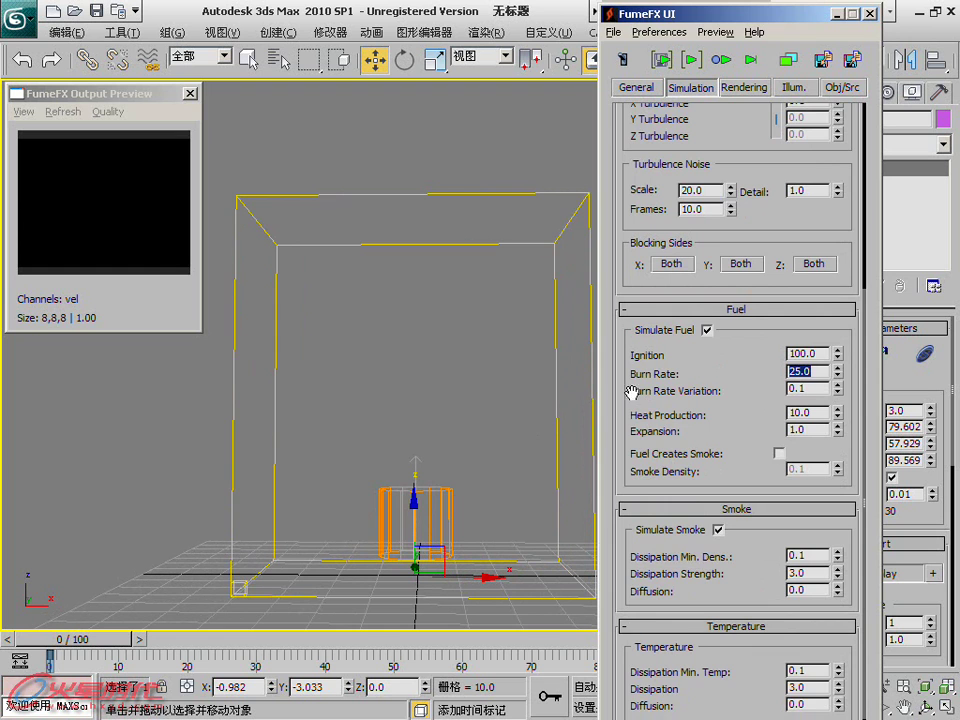
drag(686, 341, 686, 270)
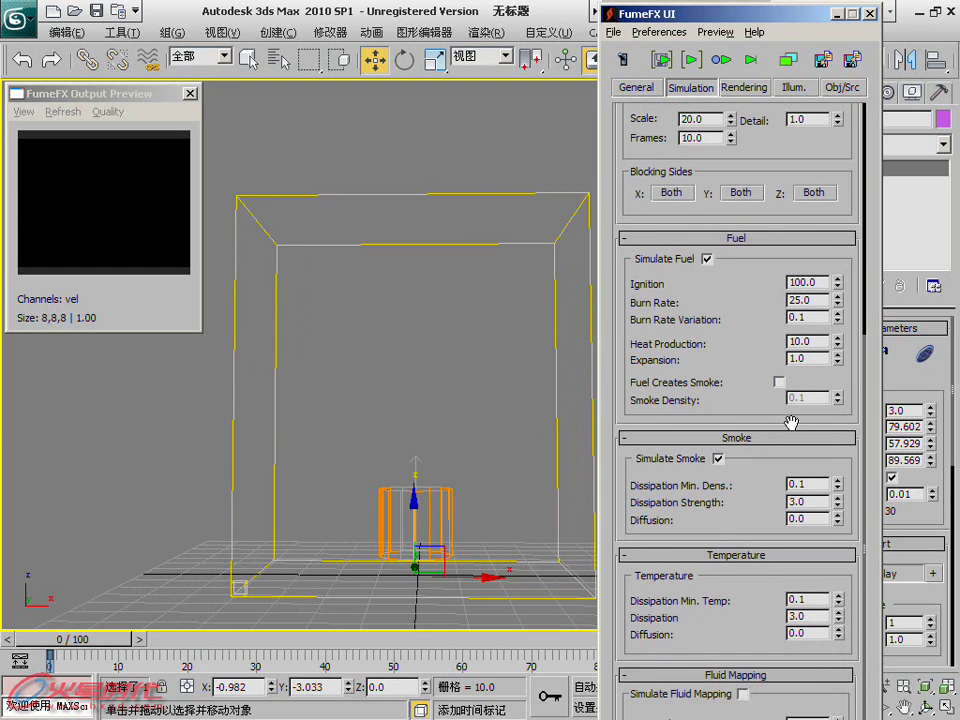
Step: Add FFX Simple Src01 to the FumeFX Obj/Src objects list
click(745, 89)
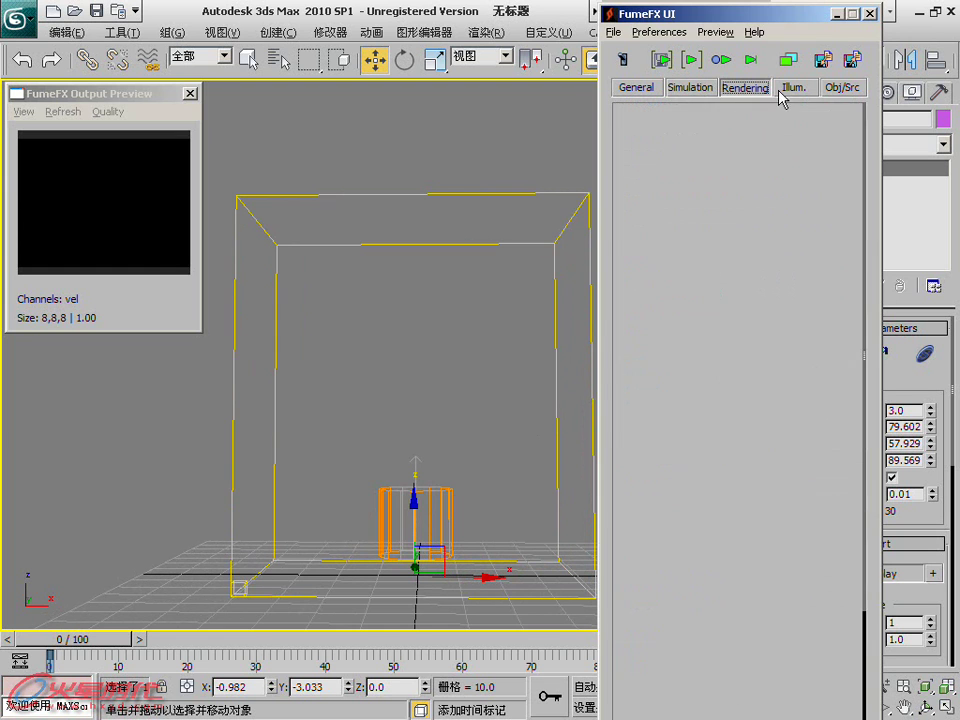
click(842, 88)
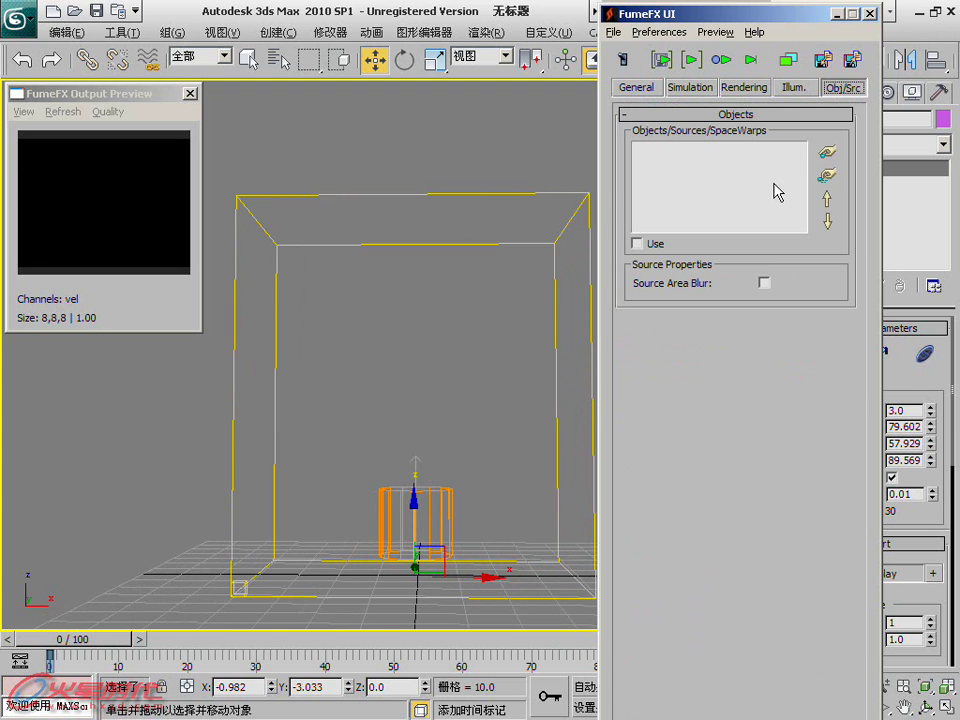
click(418, 497)
drag(824, 18, 232, 201)
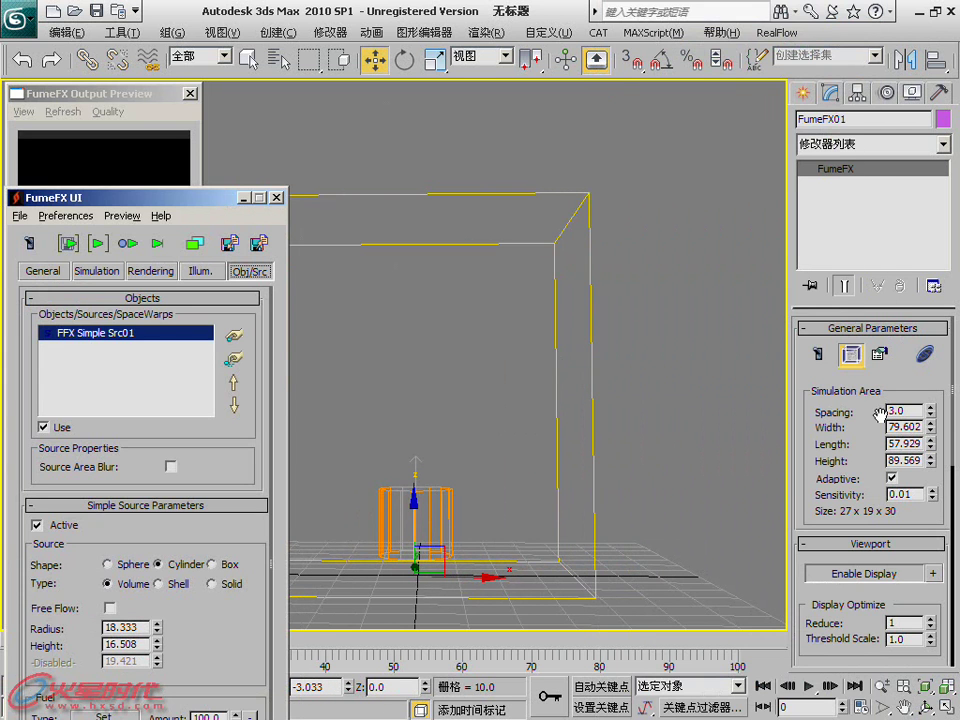
Step: Shrink the source cylinder to radius 13.567, height 13.701 and lower it slightly
click(414, 544)
drag(931, 497, 931, 540)
drag(415, 470, 322, 557)
Step: Select the FumeFX grid, then start and cancel a first simulation
click(277, 476)
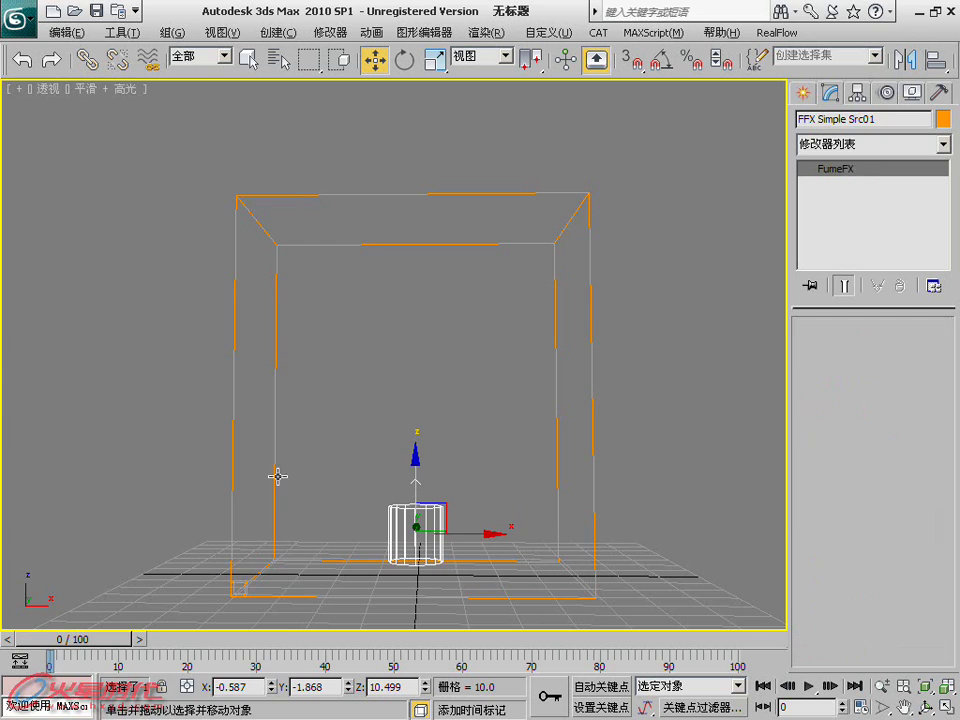
mouse_move(152, 191)
mouse_down()
mouse_move(738, 118)
mouse_move(818, 12)
mouse_up()
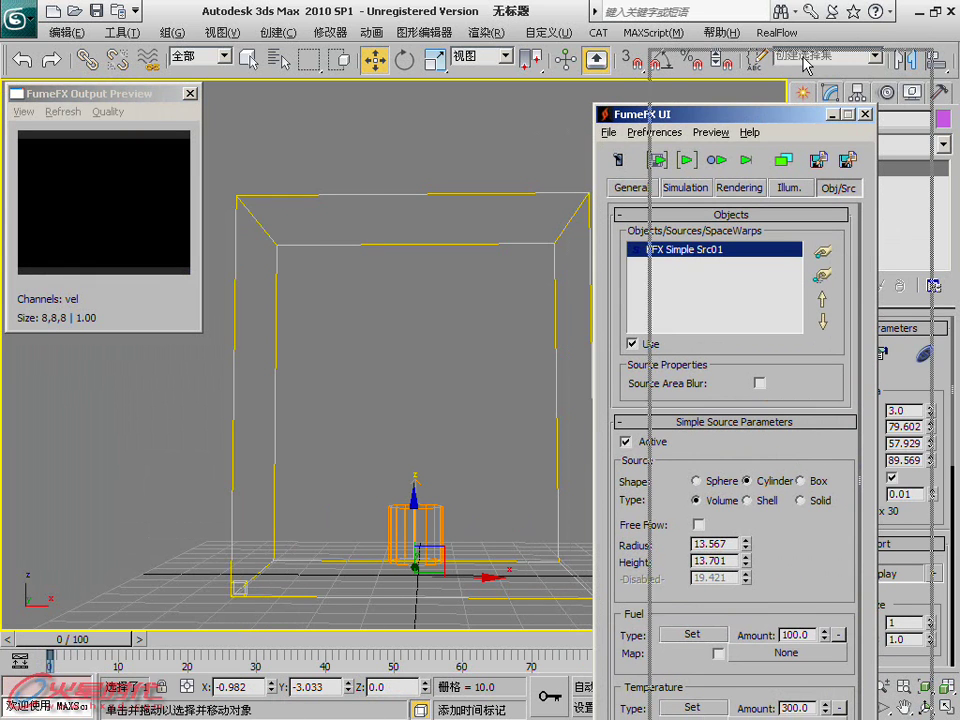
click(764, 58)
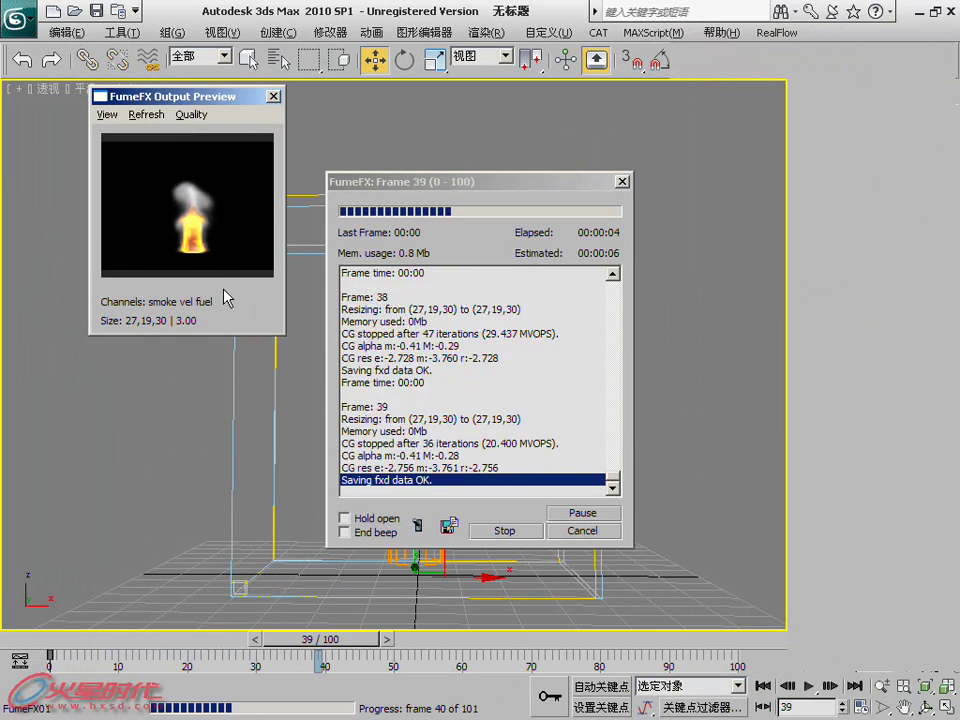
click(582, 530)
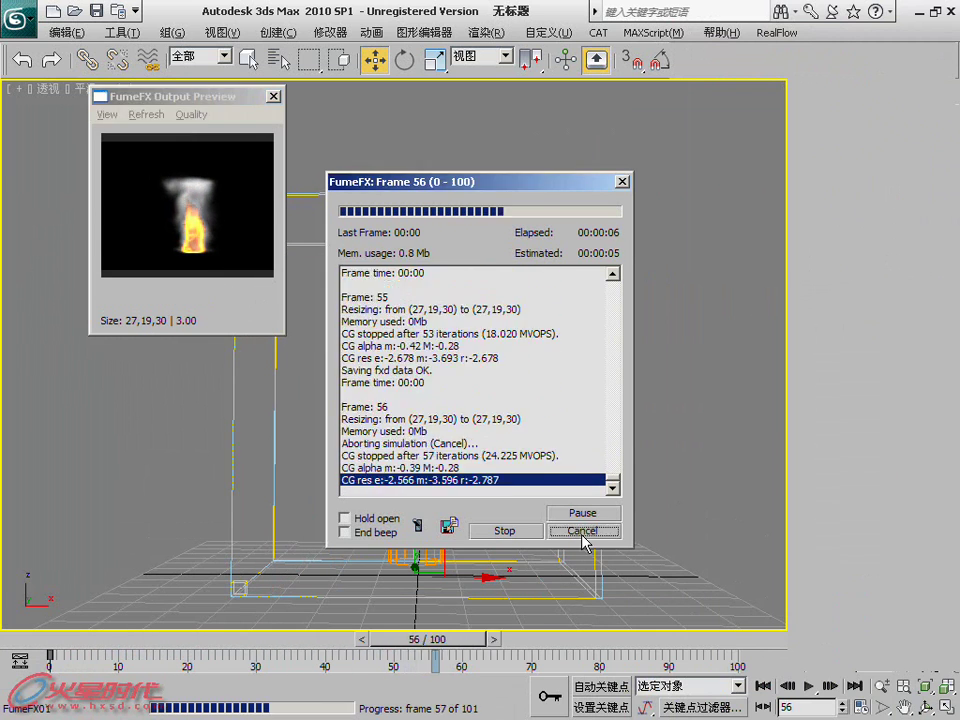
Step: Set the source shape to Sphere, rerun the simulation, and return to frame 0
click(799, 379)
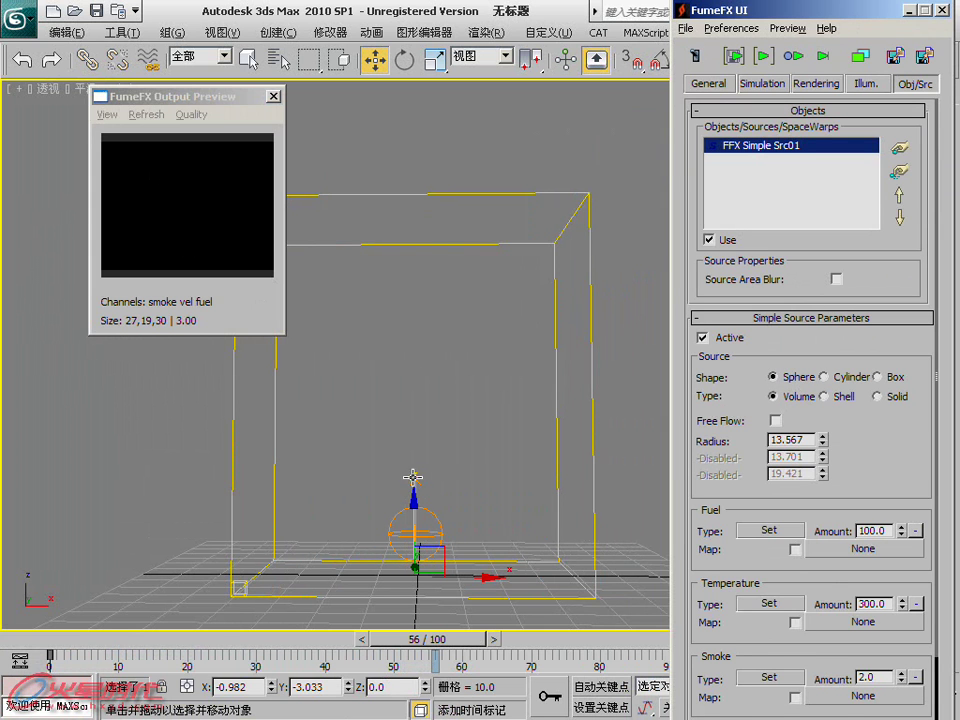
click(763, 56)
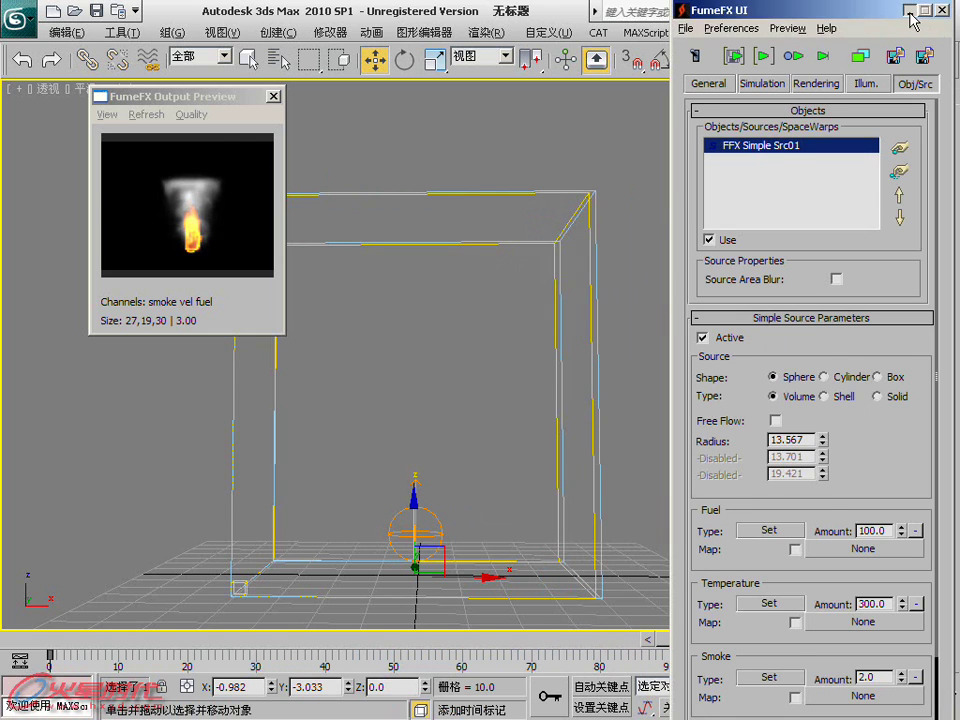
click(941, 10)
click(763, 684)
Step: Play the fire animation and display Fire and Smoke voxels at Reduce 2
click(810, 686)
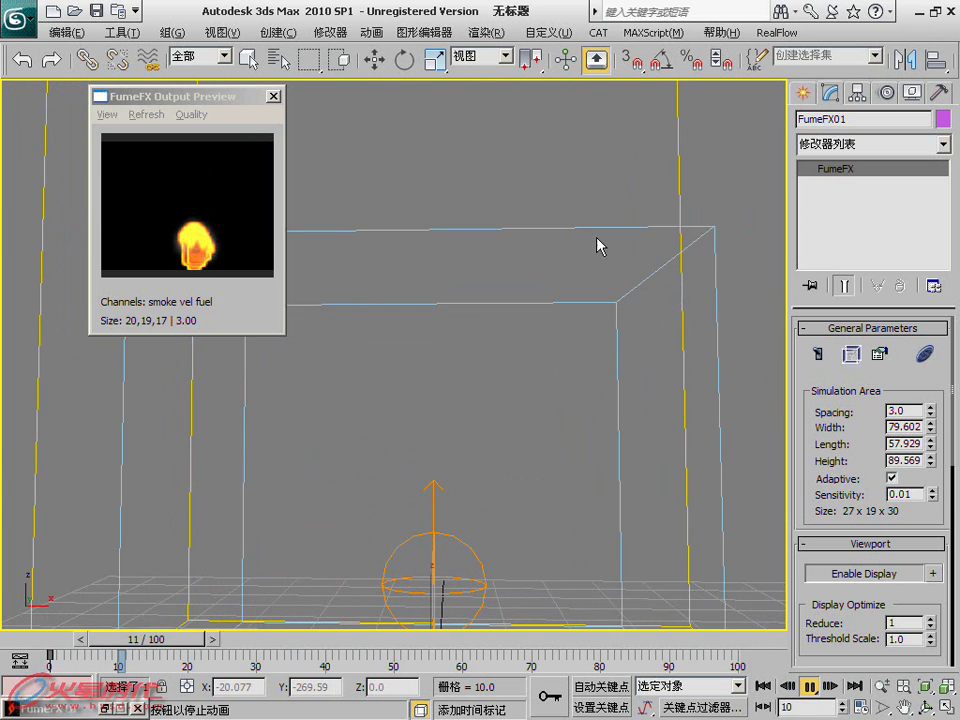
drag(862, 626, 862, 416)
click(930, 409)
click(930, 409)
click(930, 409)
click(930, 409)
click(818, 505)
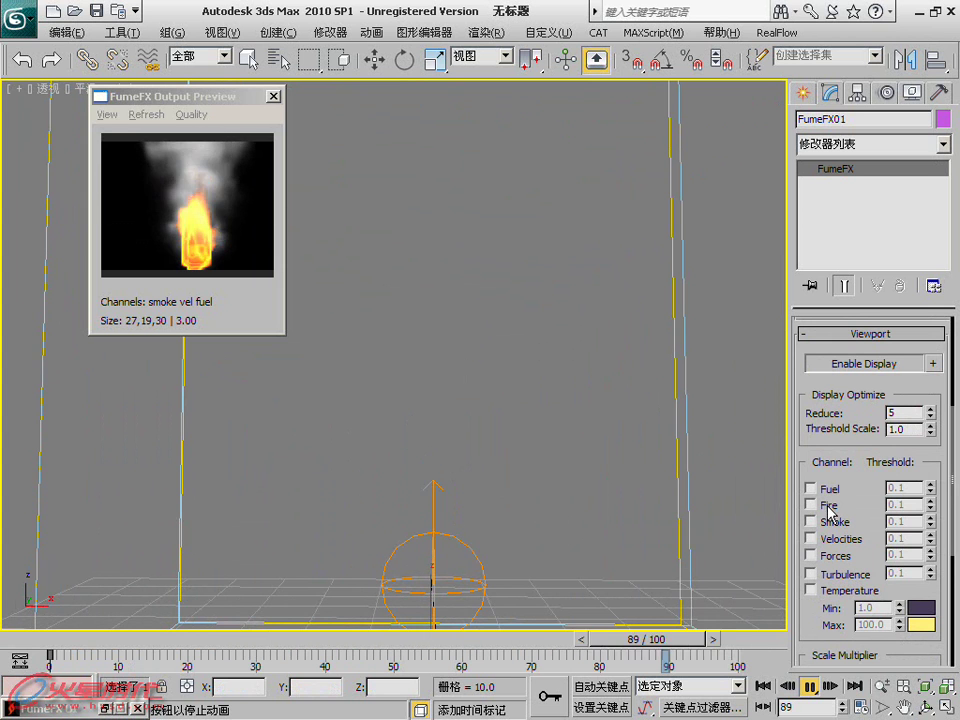
click(820, 521)
click(930, 417)
click(930, 418)
click(930, 418)
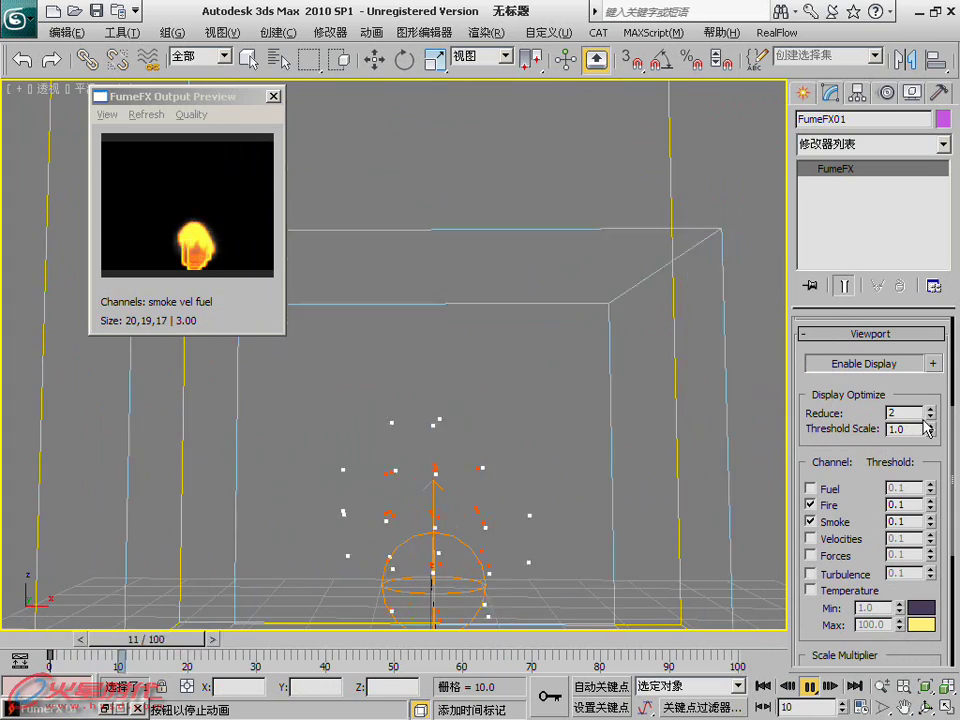
Step: Close the Output Preview, stop playback at frame 0, and switch to Move
scroll(460, 389, down, 4)
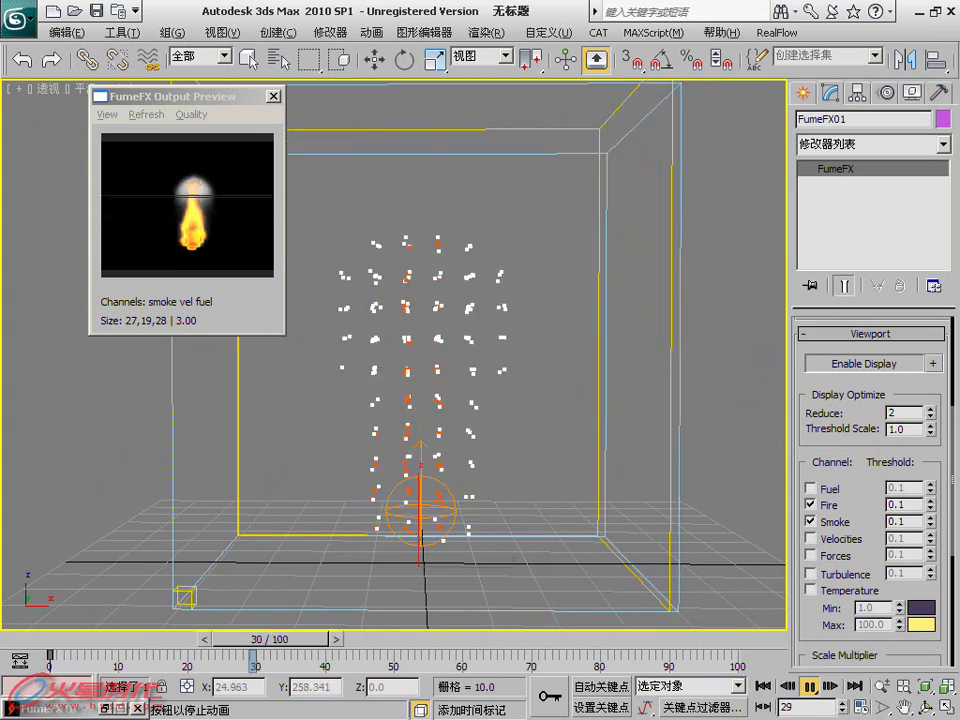
click(273, 96)
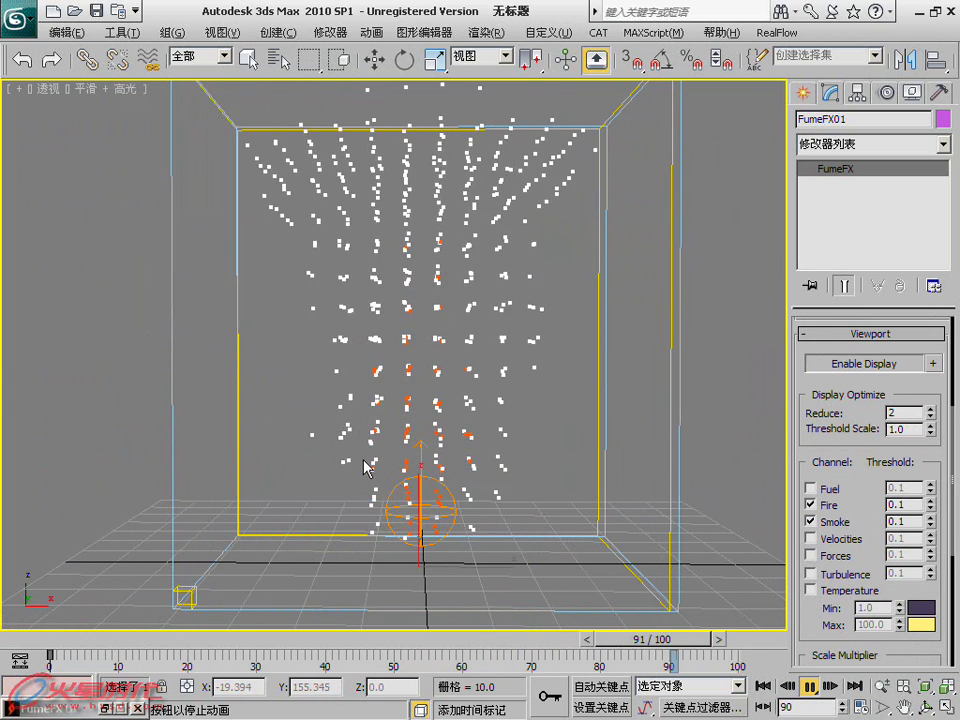
click(770, 687)
key(w)
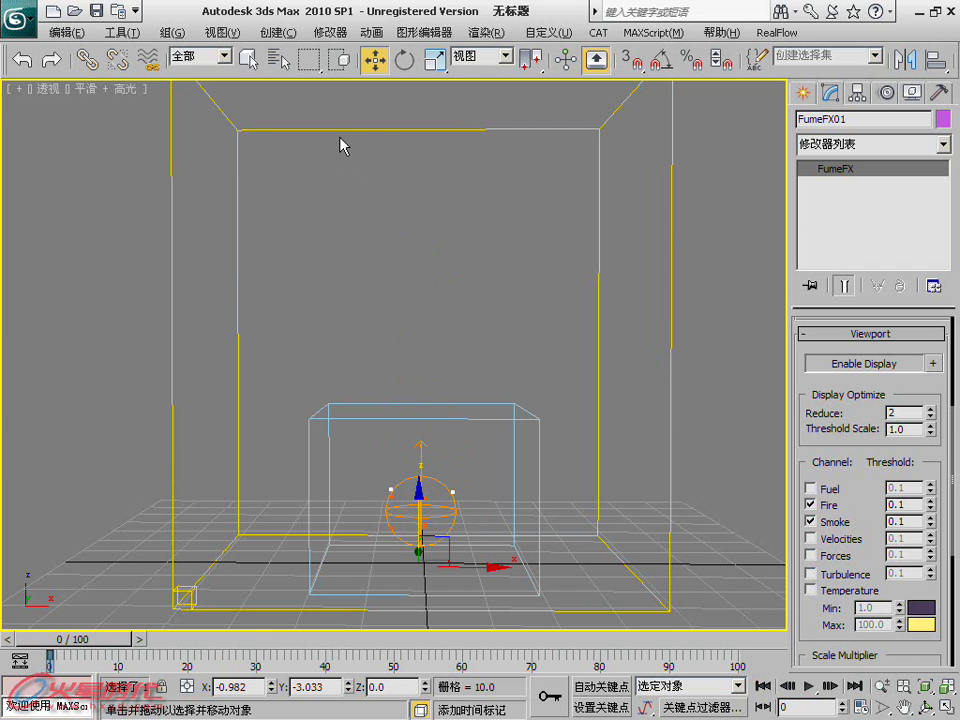
Step: Add a PhysX Flow* preset in Particle View: PF Source 01 feeding Event 01 with Birth Grid 01
key(6)
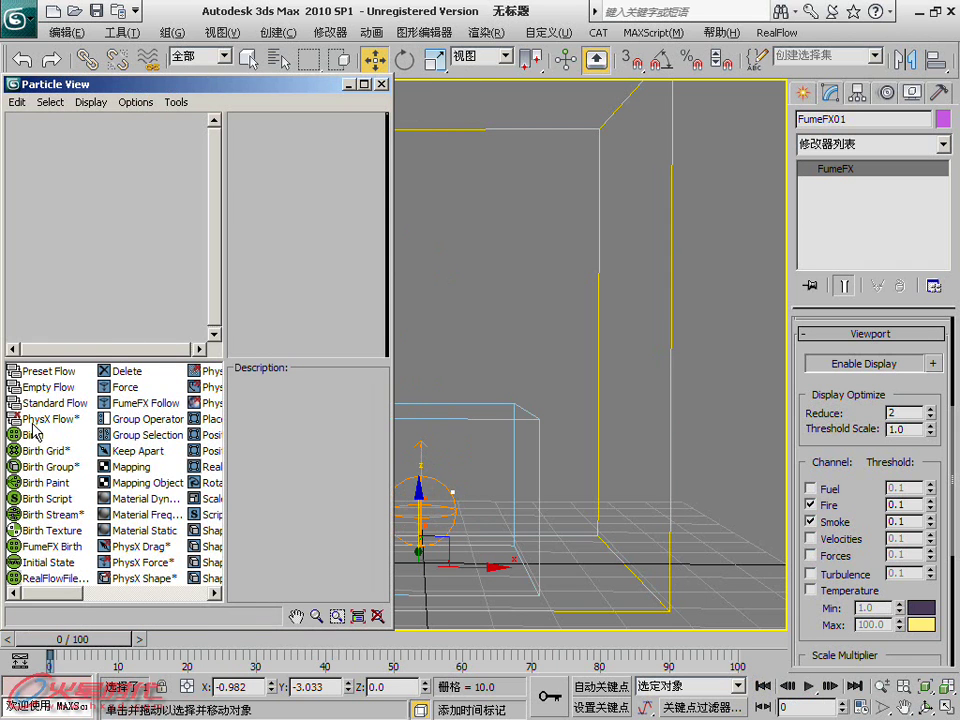
click(30, 420)
click(29, 423)
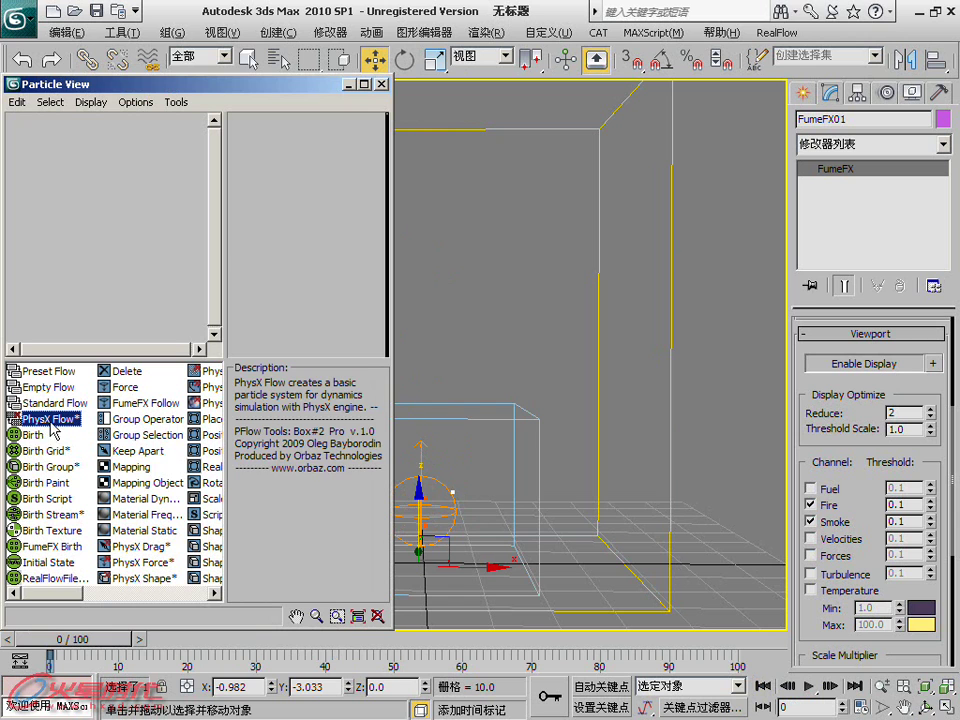
drag(46, 425, 35, 150)
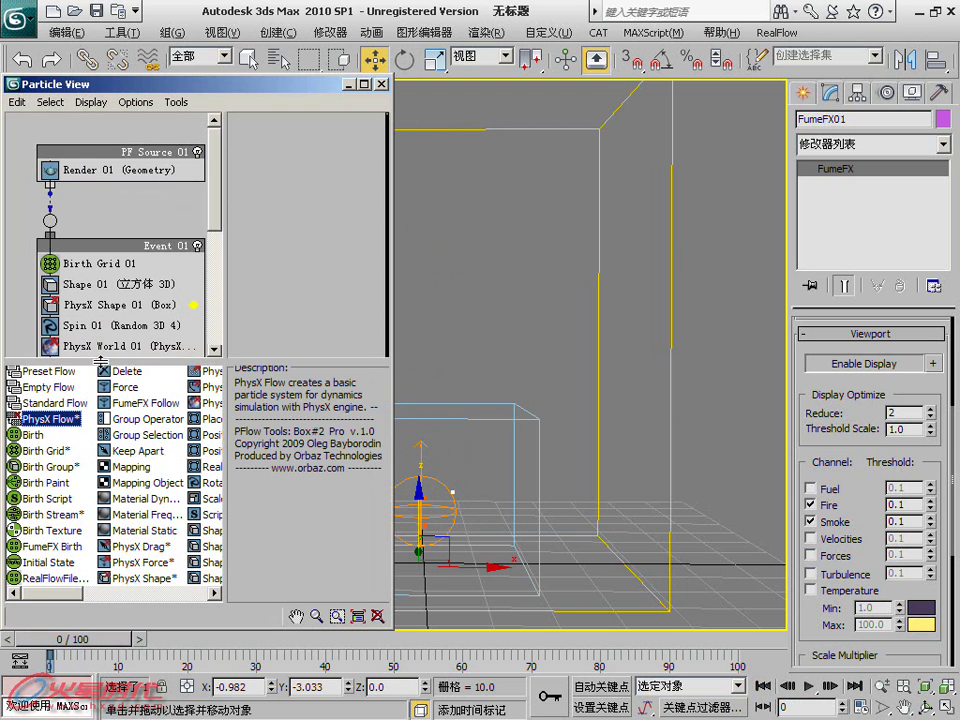
drag(102, 362, 102, 490)
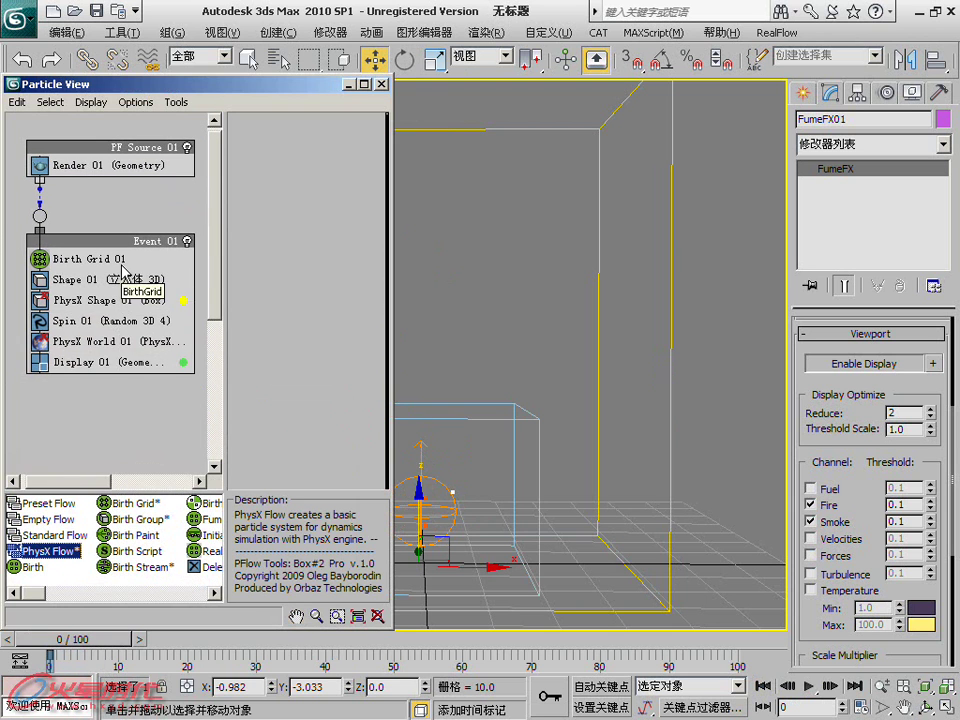
click(115, 260)
mouse_move(42, 598)
mouse_down()
mouse_move(56, 600)
mouse_move(40, 598)
mouse_up()
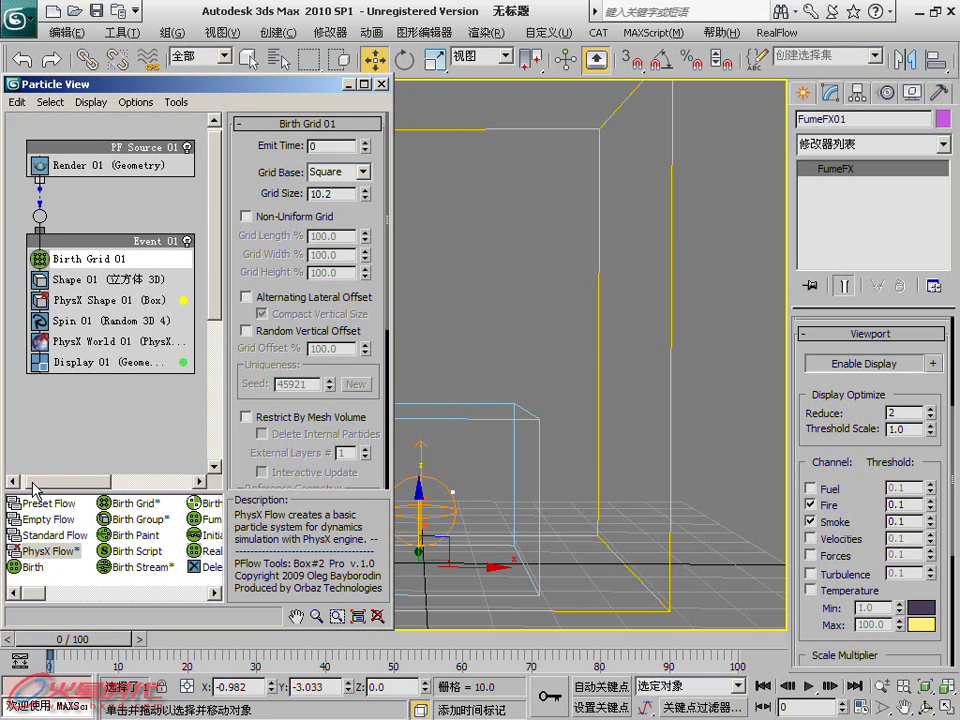
Step: Move PhysX World 01, Spin 01, PhysX Shape 01 and Shape 01 into a new Event 02
click(75, 341)
ctrl+click(72, 321)
ctrl+click(78, 301)
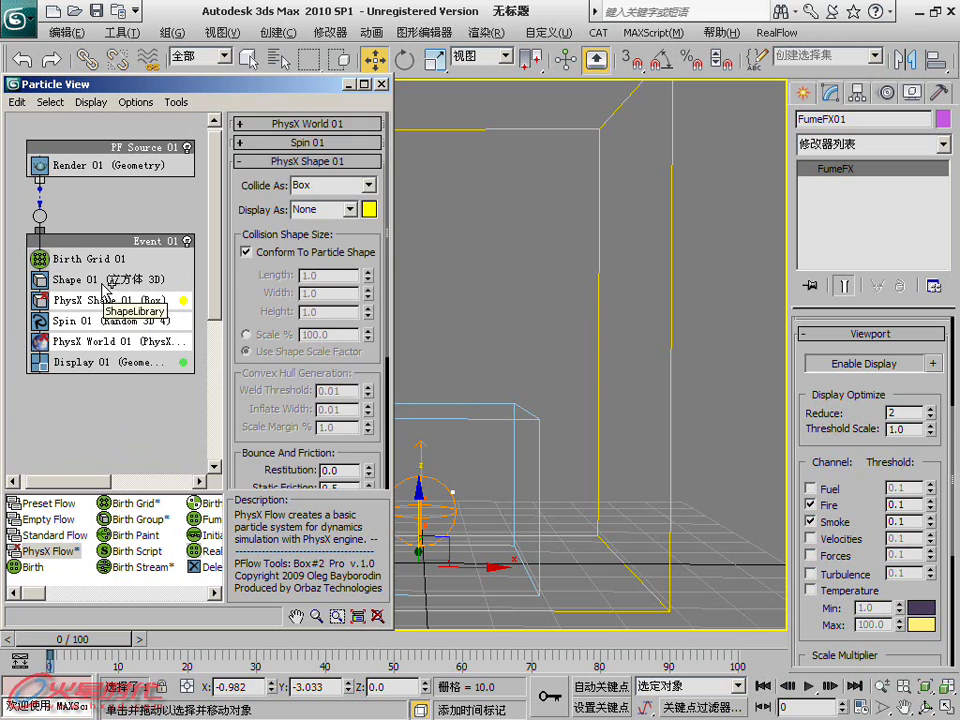
ctrl+click(104, 281)
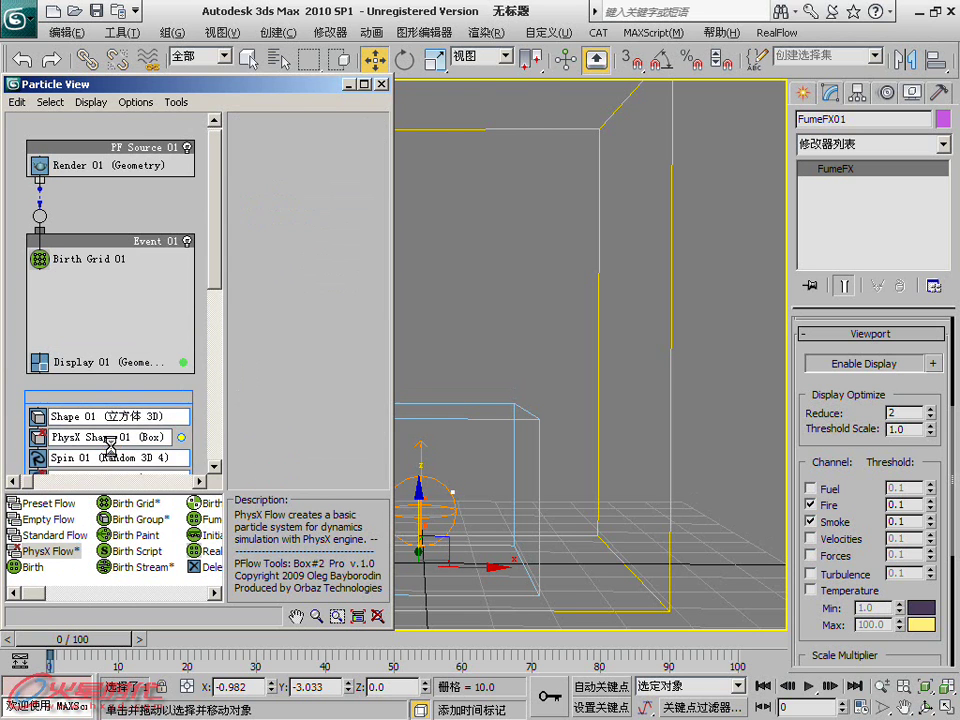
drag(119, 310, 107, 400)
Step: Move Display 01 to the bottom of Event 02 and paste a copy of it into Event 01
click(113, 332)
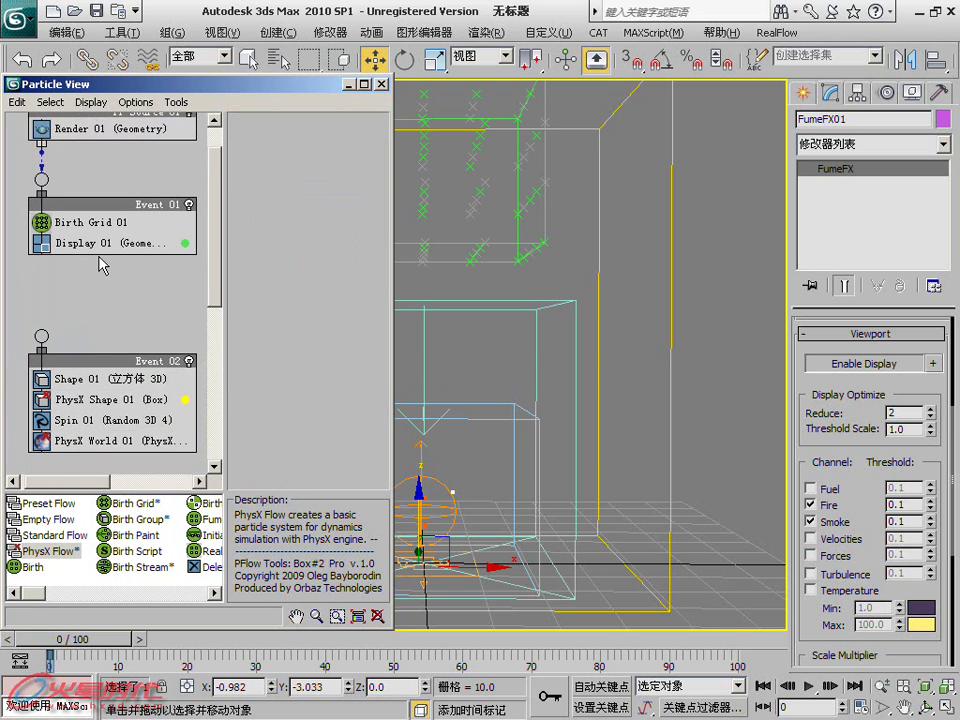
right_click(93, 244)
drag(90, 243, 90, 460)
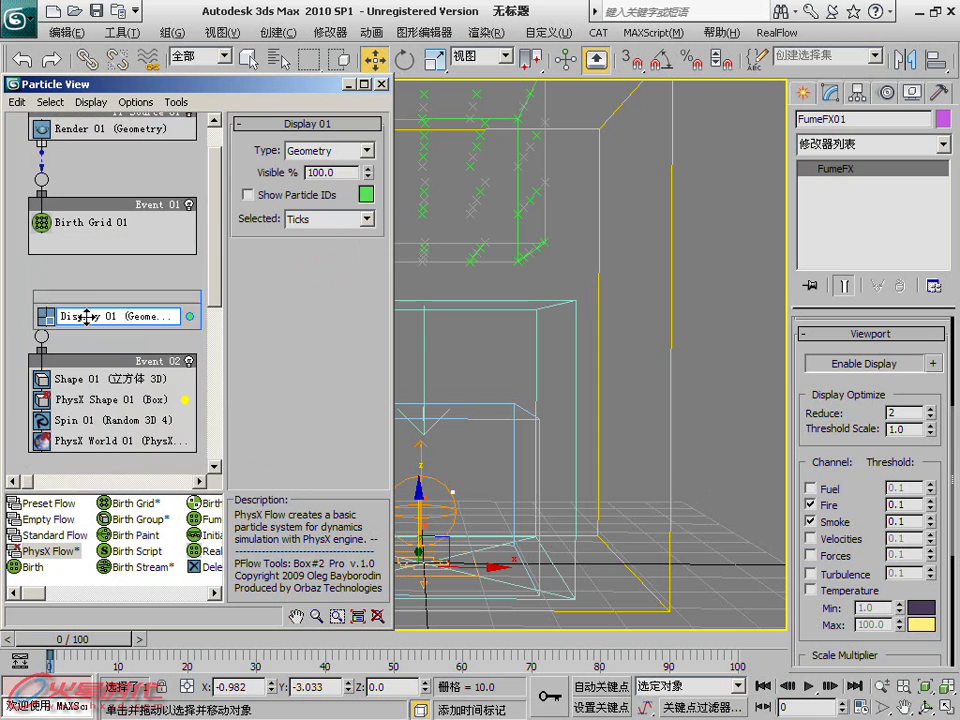
right_click(99, 462)
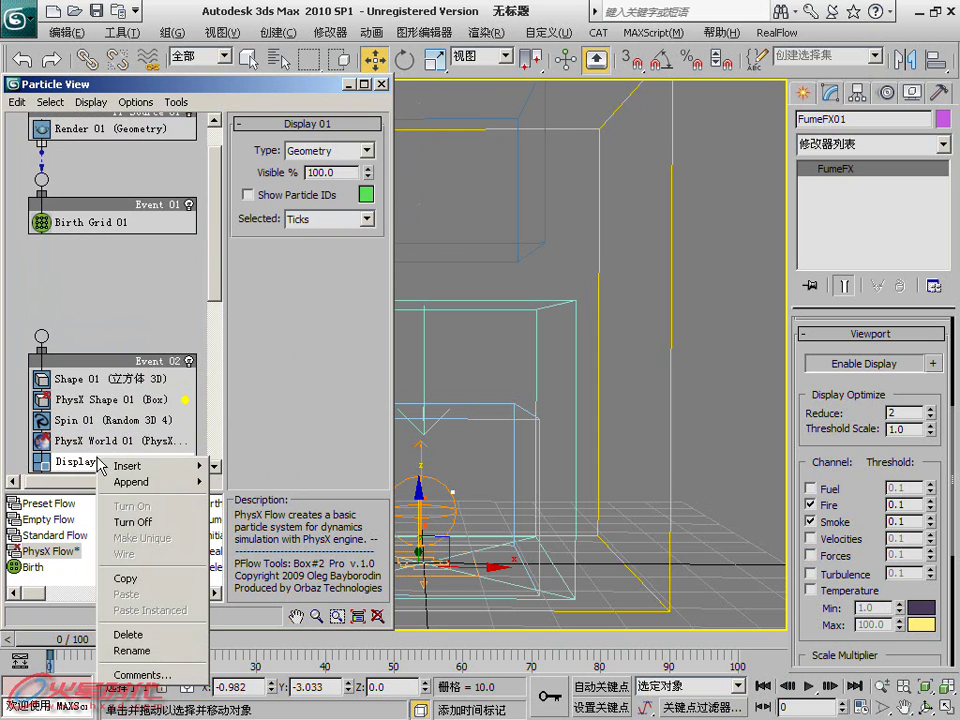
click(125, 578)
right_click(86, 225)
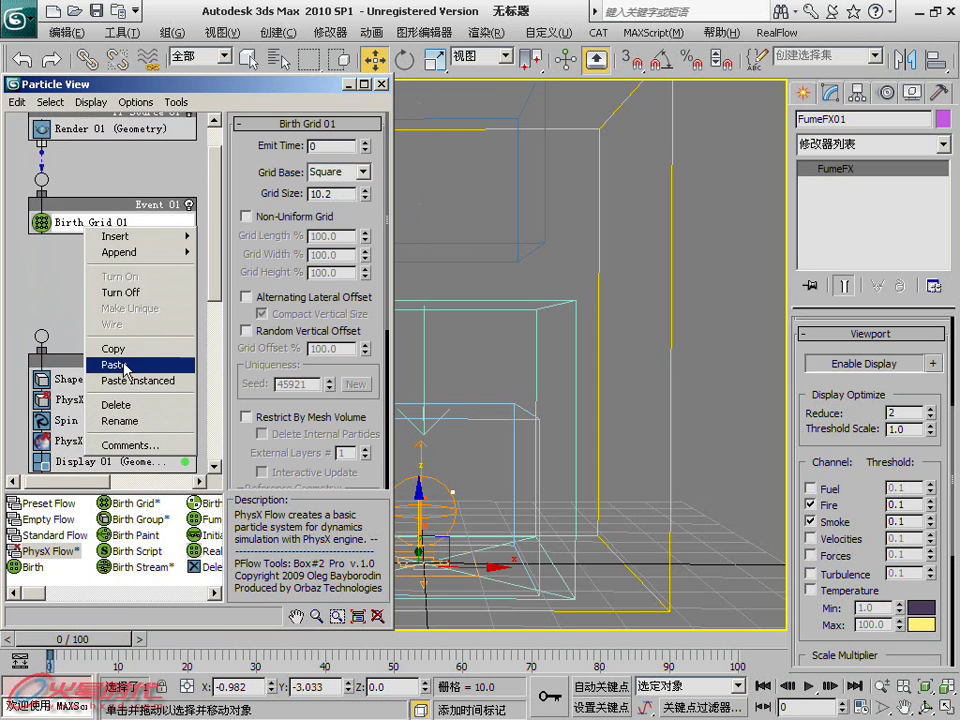
click(115, 364)
Step: Set Event 01's Display 02 type to Dots and swap Birth Grid 01 for FumeFX Birth
middle_drag(505, 345, 565, 428)
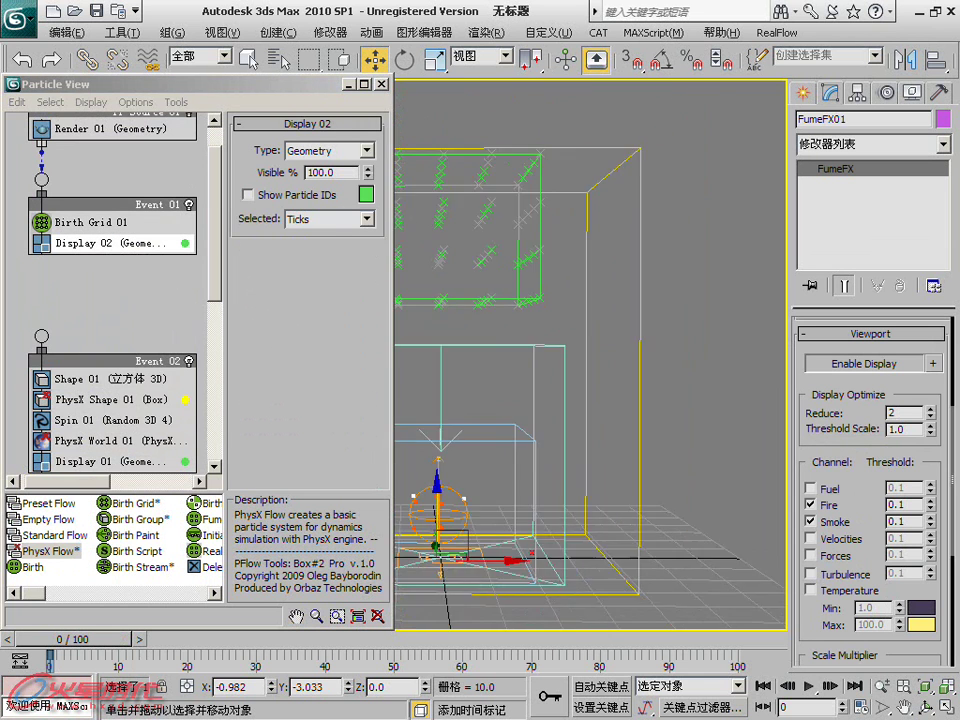
click(330, 150)
click(290, 180)
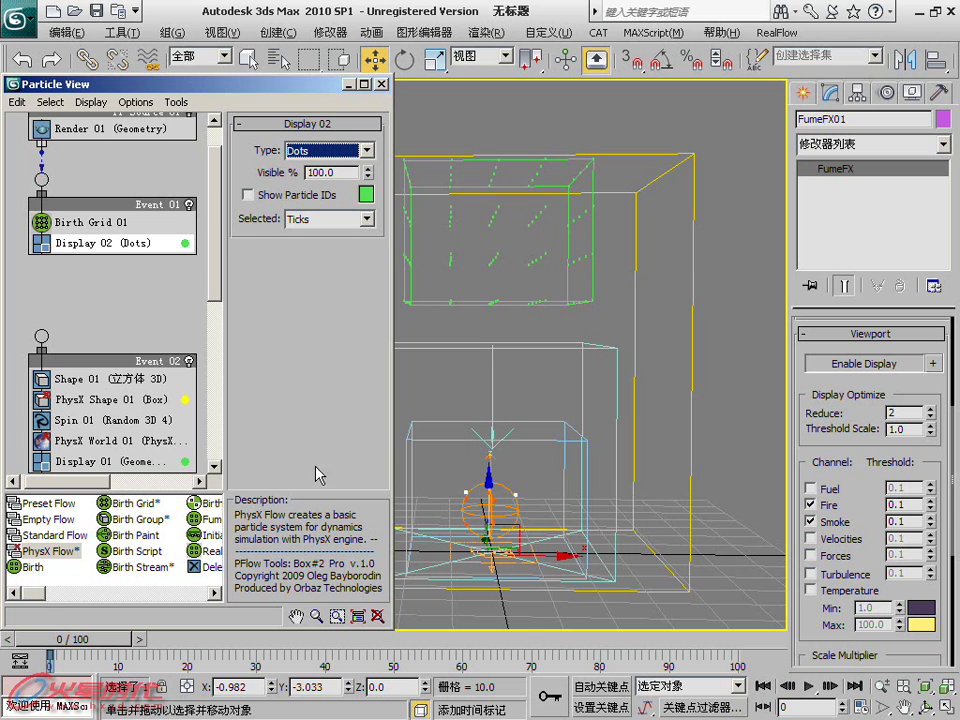
drag(36, 600, 47, 603)
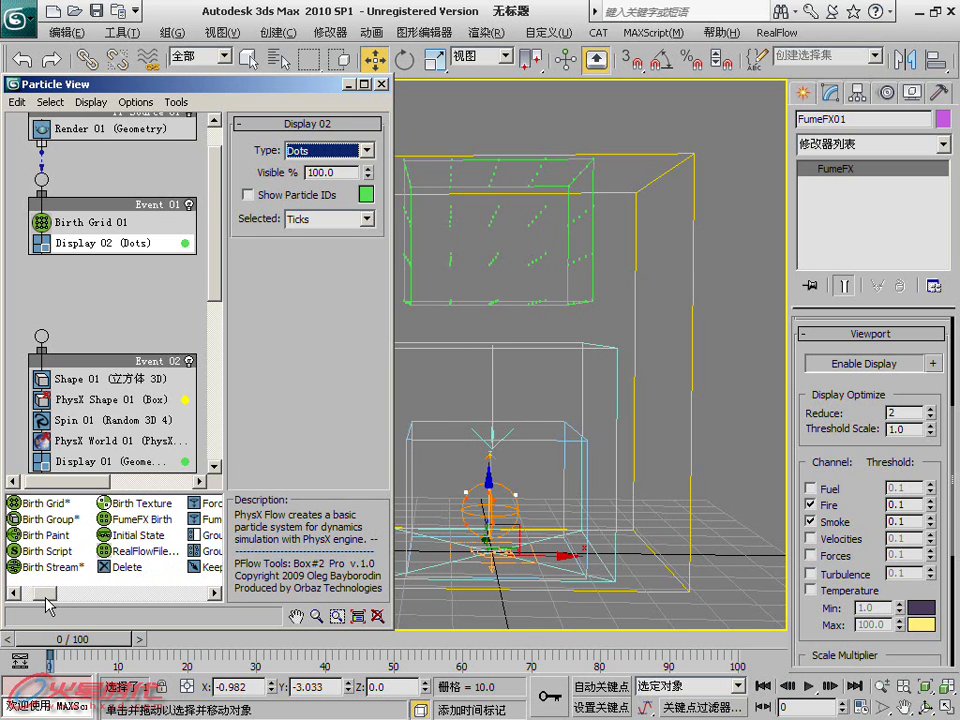
drag(140, 519, 155, 228)
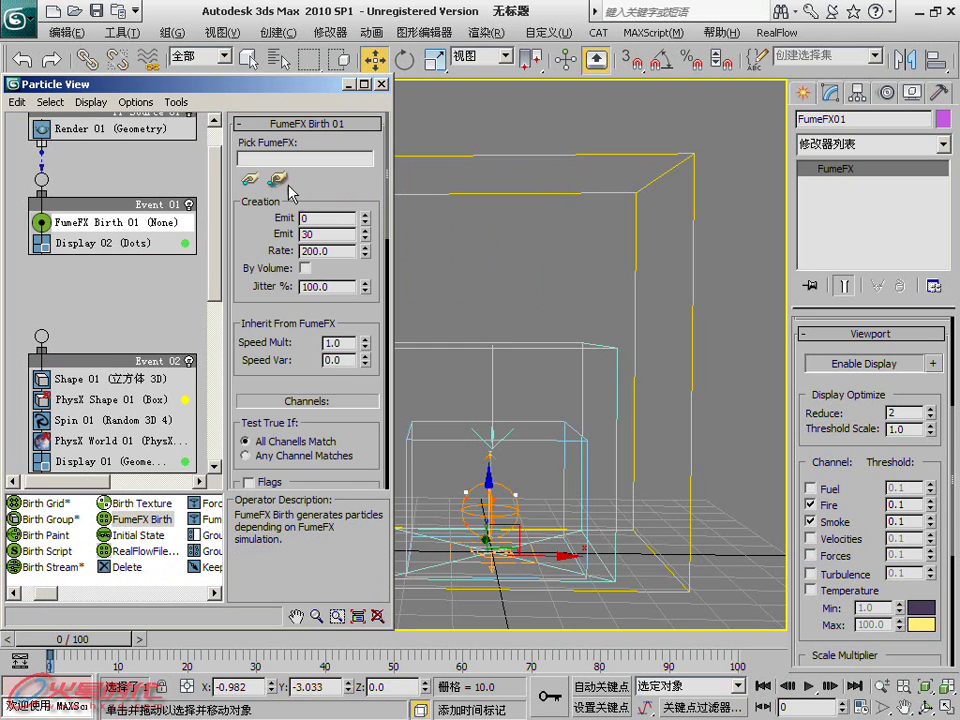
Step: Link FumeFX Birth 01 to FumeFX01 and set its emission to stop at frame 100
click(250, 179)
click(563, 154)
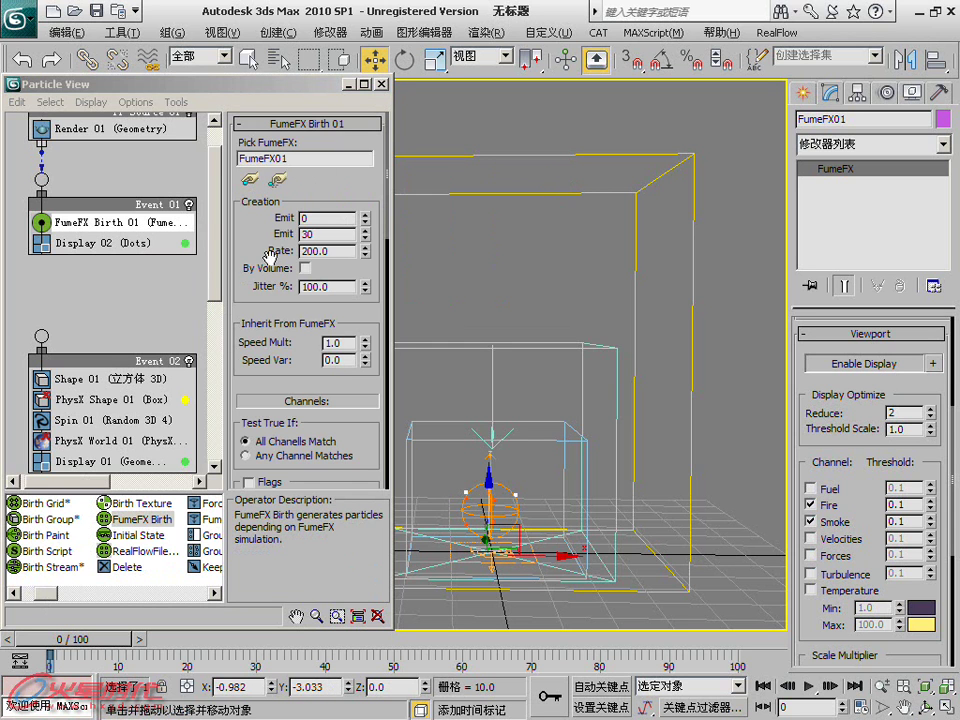
key(Tab)
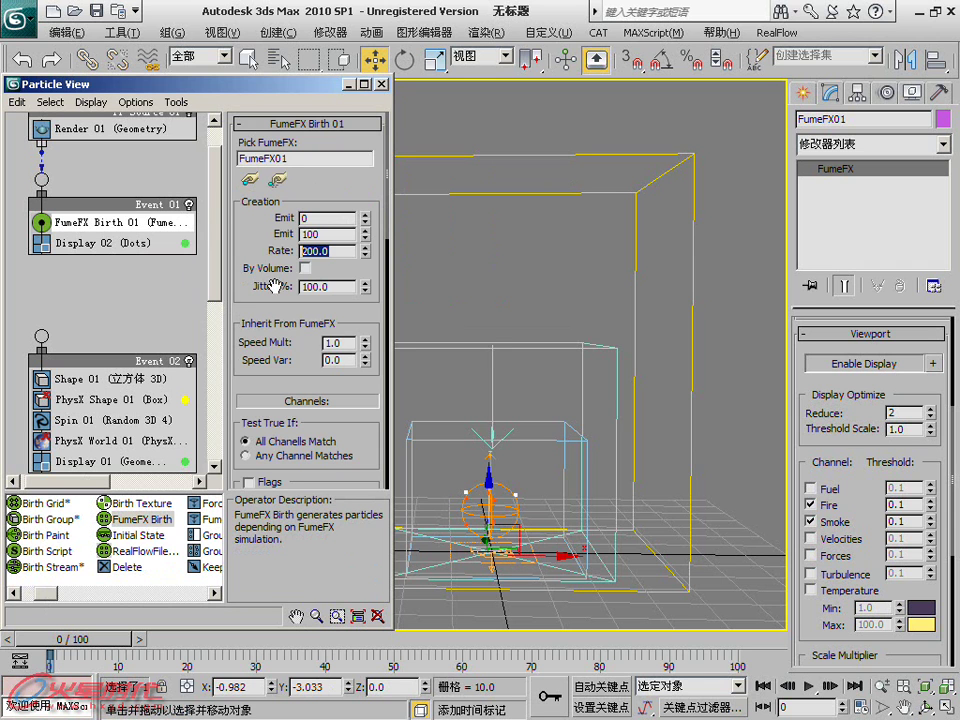
drag(258, 306, 260, 275)
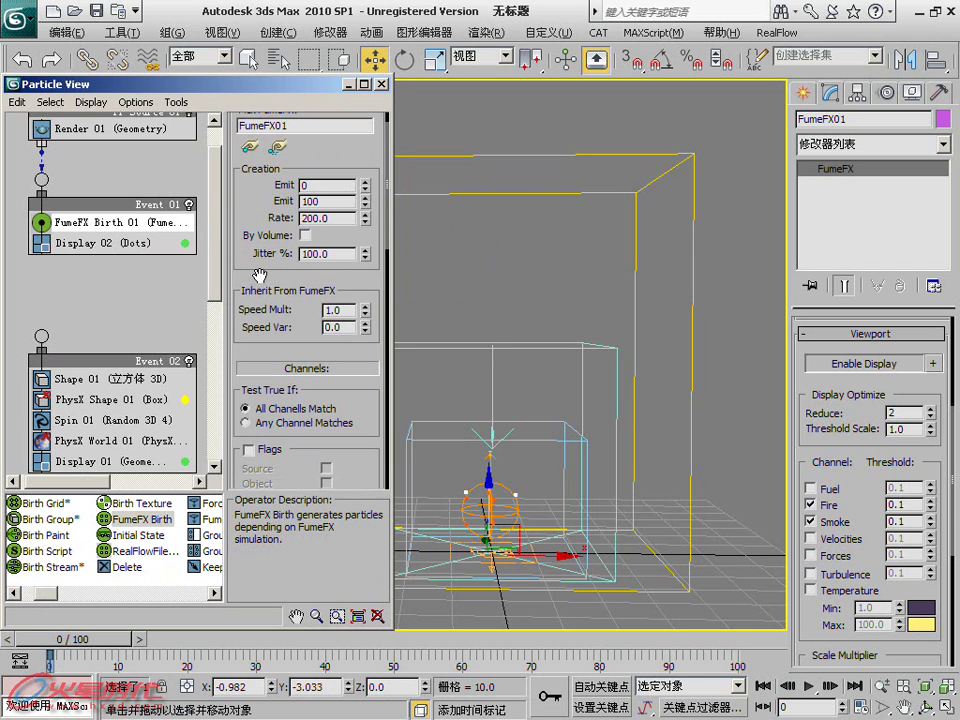
click(211, 597)
click(211, 597)
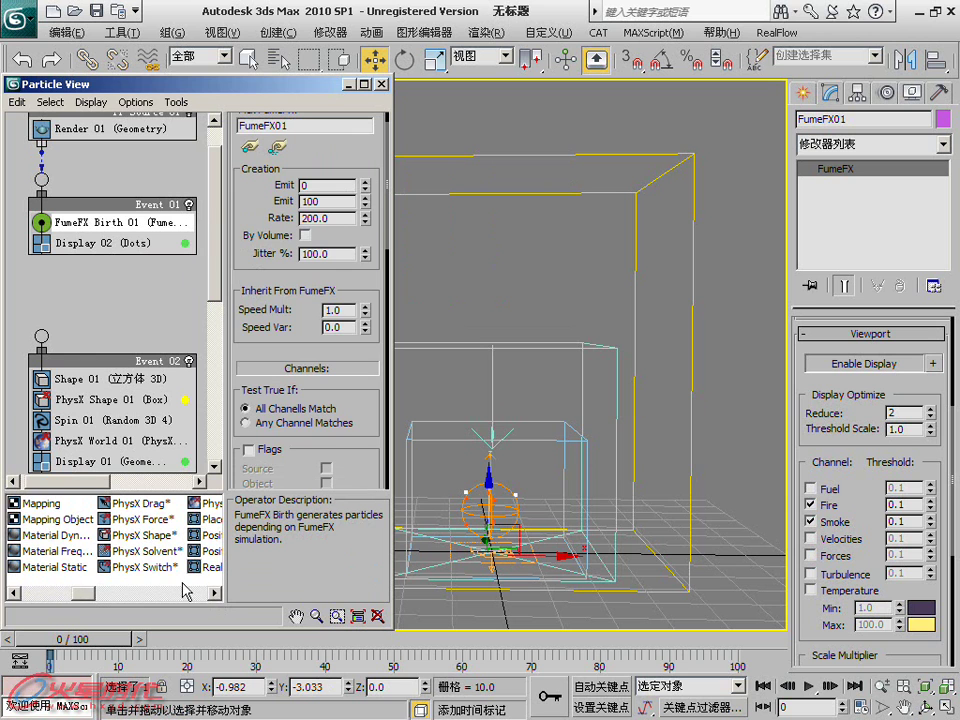
click(13, 593)
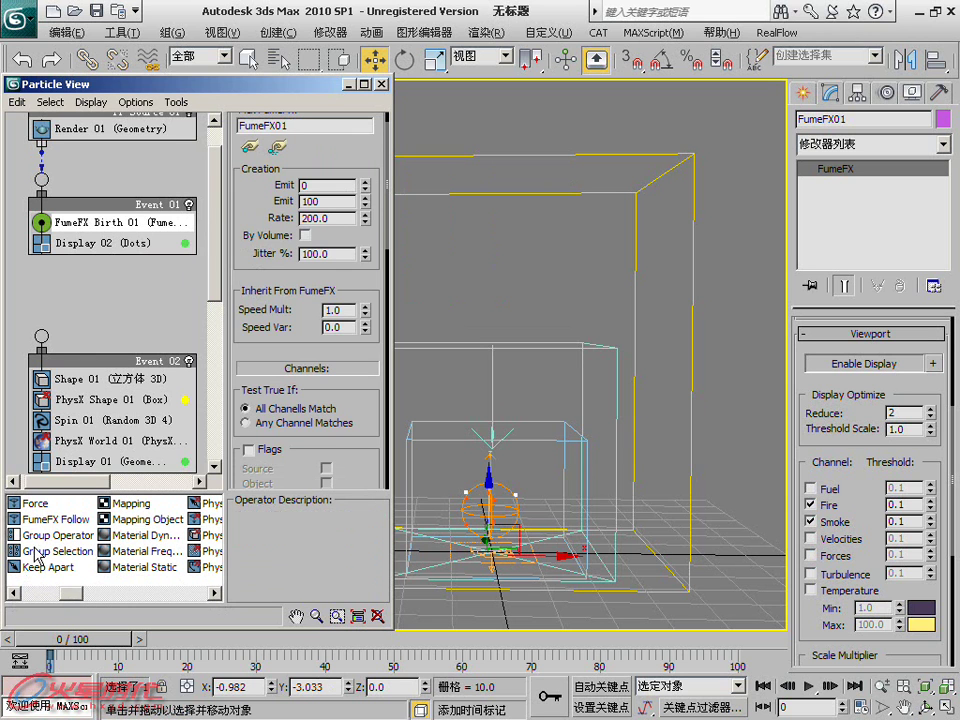
Step: Add FumeFX Follow to Event 01, link it to FumeFX01, and minimize Particle View
drag(35, 522, 88, 245)
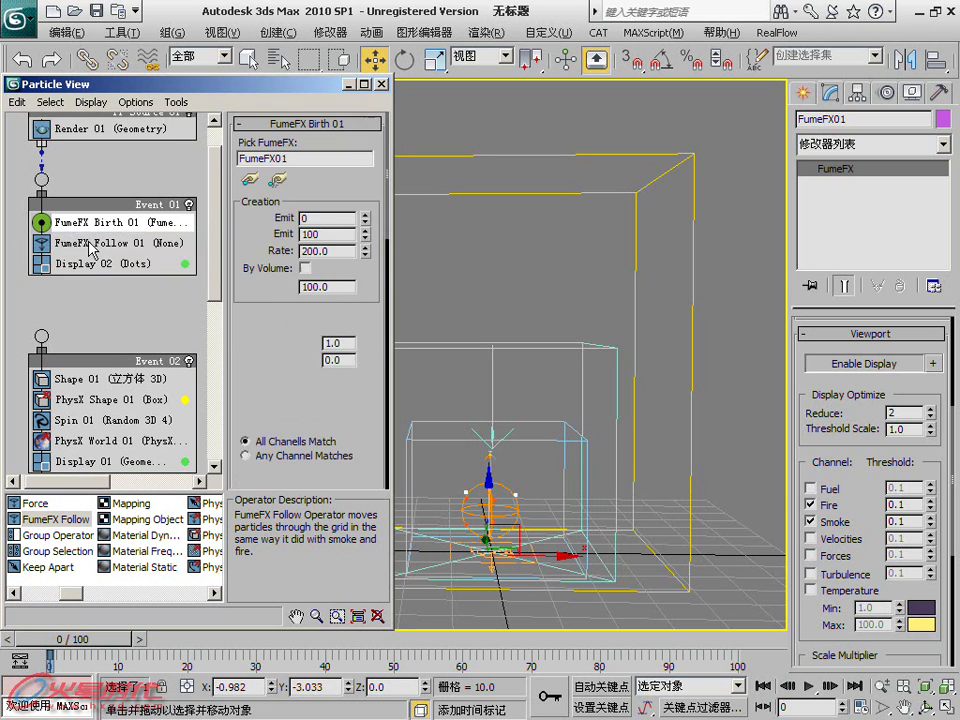
click(440, 193)
click(250, 180)
click(443, 189)
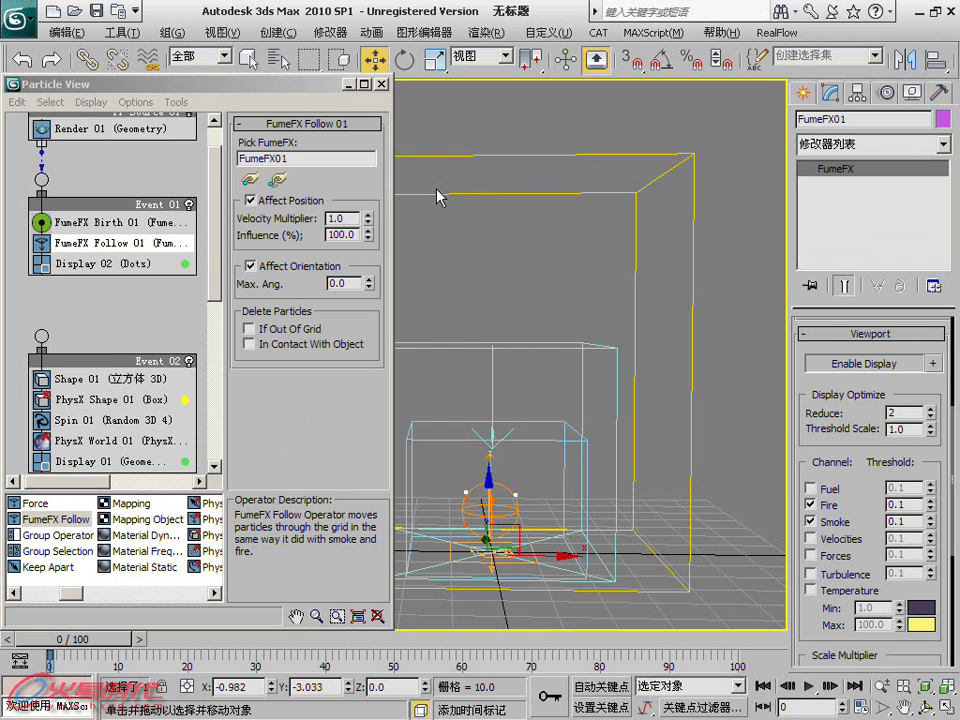
click(348, 84)
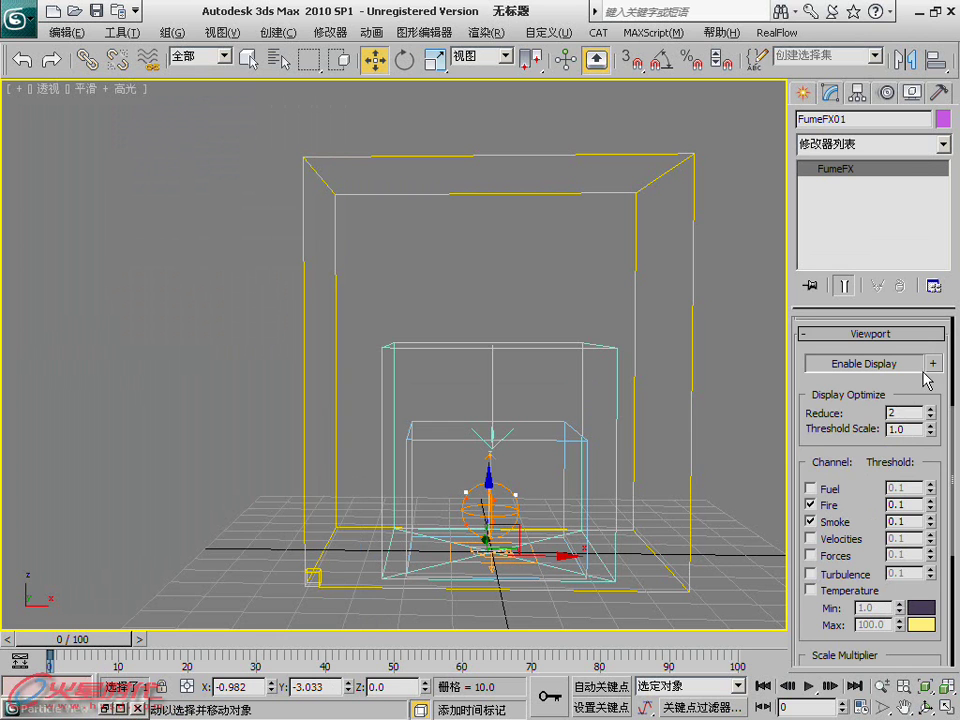
Step: Enable FumeFX01's viewport display, scrub to watch green particles rise, then return to frame 0
click(907, 364)
drag(132, 645, 443, 588)
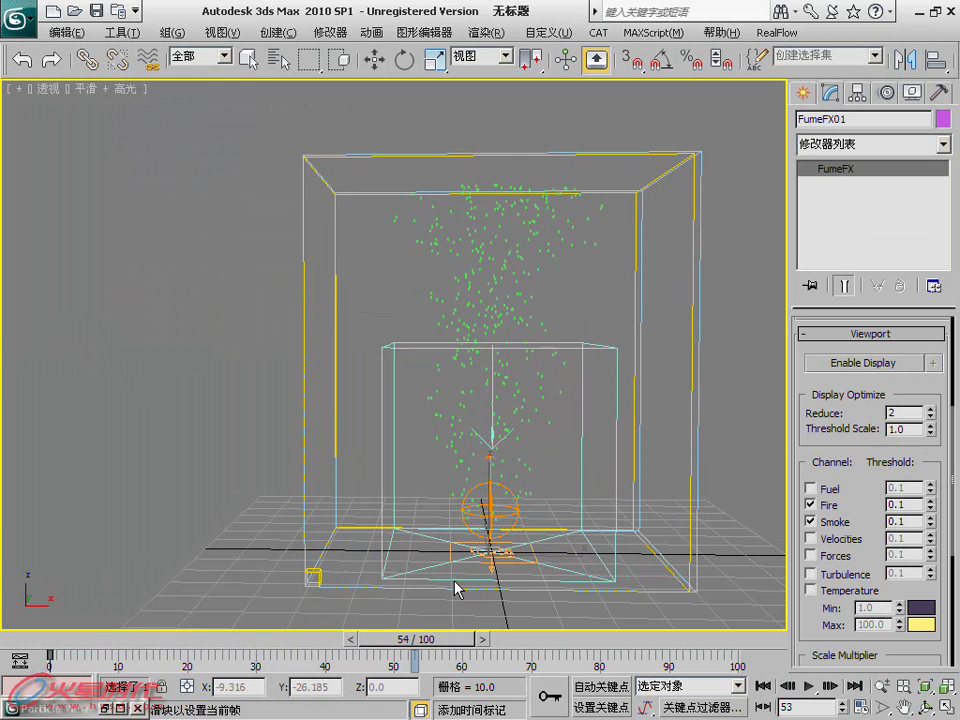
drag(443, 588, 613, 581)
key(w)
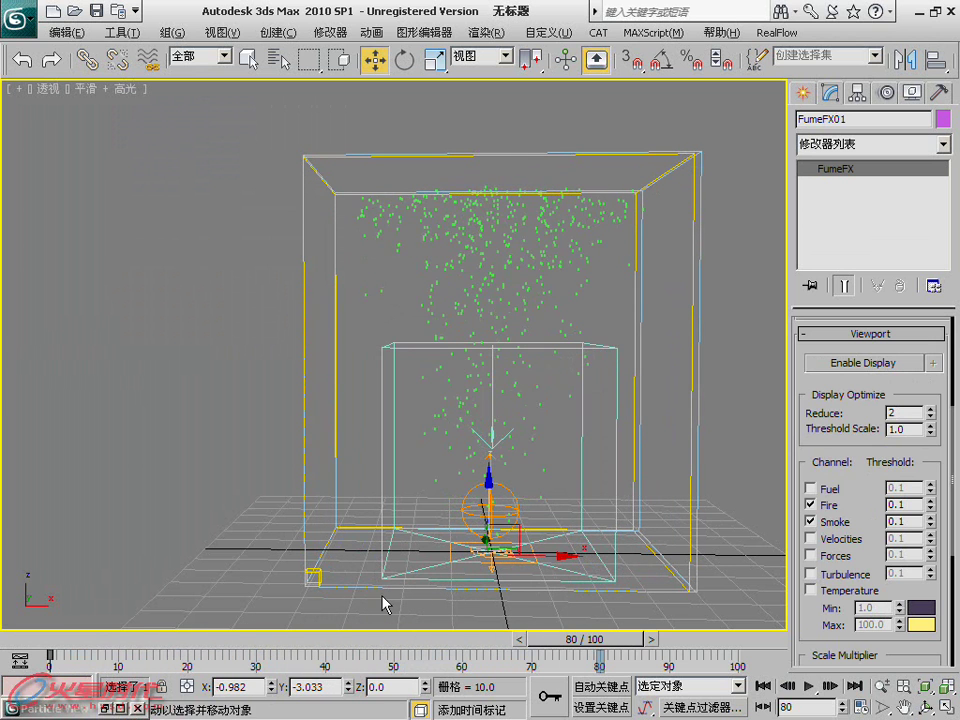
key(Home)
Step: Reopen Particle View and paste a copy of Event 02's cube Shape 01 into Event 01
key(6)
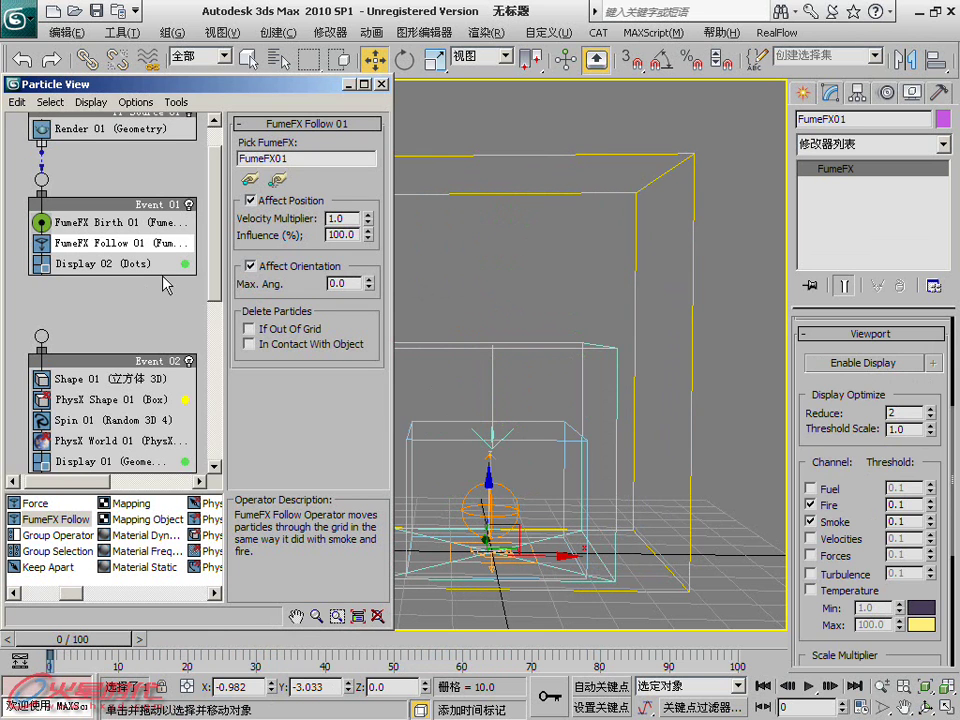
scroll(143, 572, down, 1)
scroll(138, 565, down, 3)
scroll(132, 558, down, 1)
scroll(127, 550, up, 1)
drag(127, 590, 141, 598)
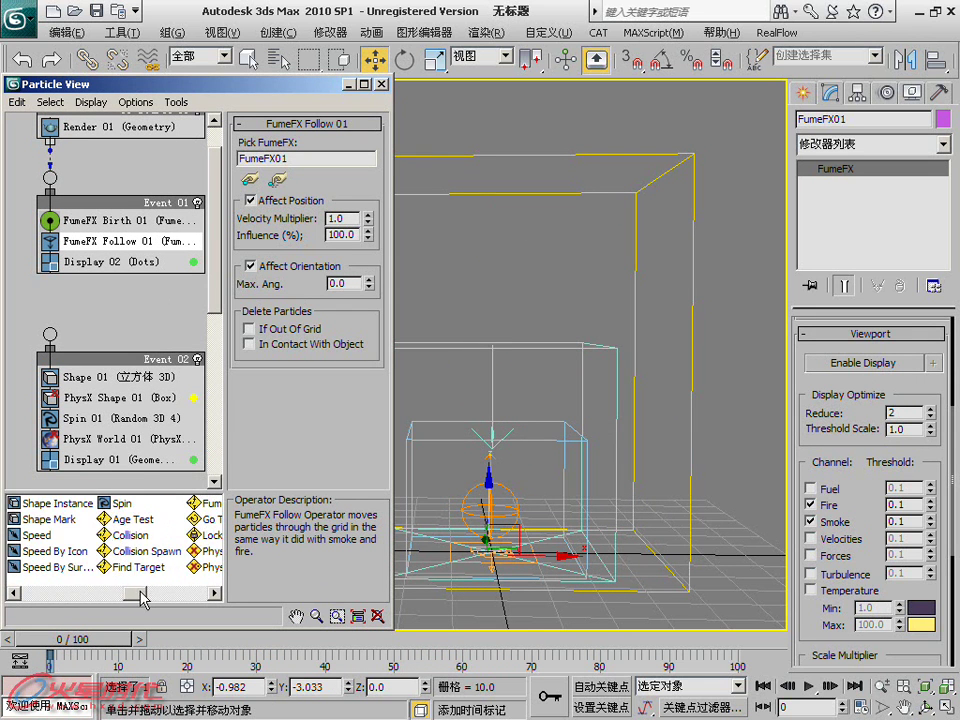
click(116, 264)
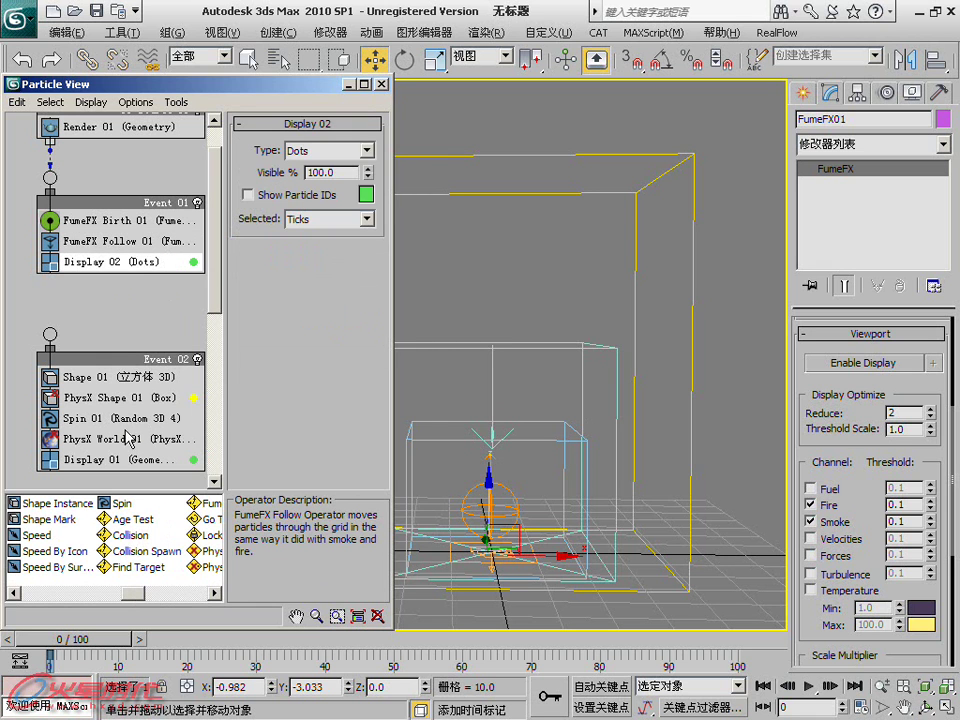
right_click(119, 378)
click(148, 499)
click(98, 261)
right_click(116, 262)
click(149, 396)
Step: Switch Event 01's Display 02 type to Geometry and preview the cubes mid-simulation
click(98, 266)
click(145, 283)
click(367, 150)
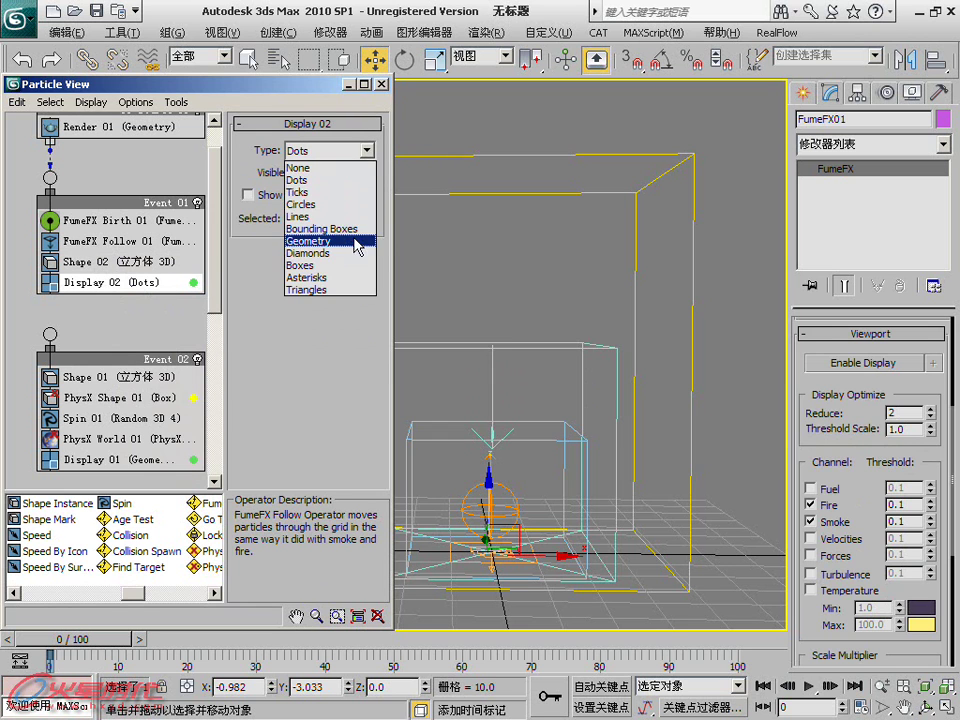
click(340, 238)
drag(63, 645, 241, 645)
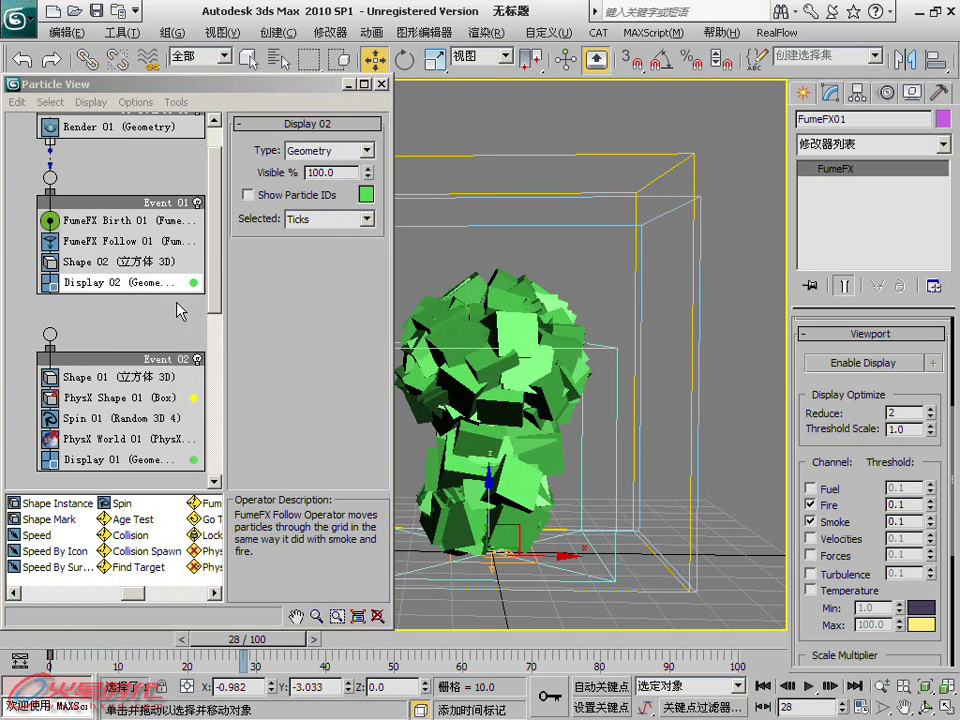
Step: Set Shape 02's cube size to 1.0, check the smaller cubes, then add an Age Test to Event 01
click(100, 261)
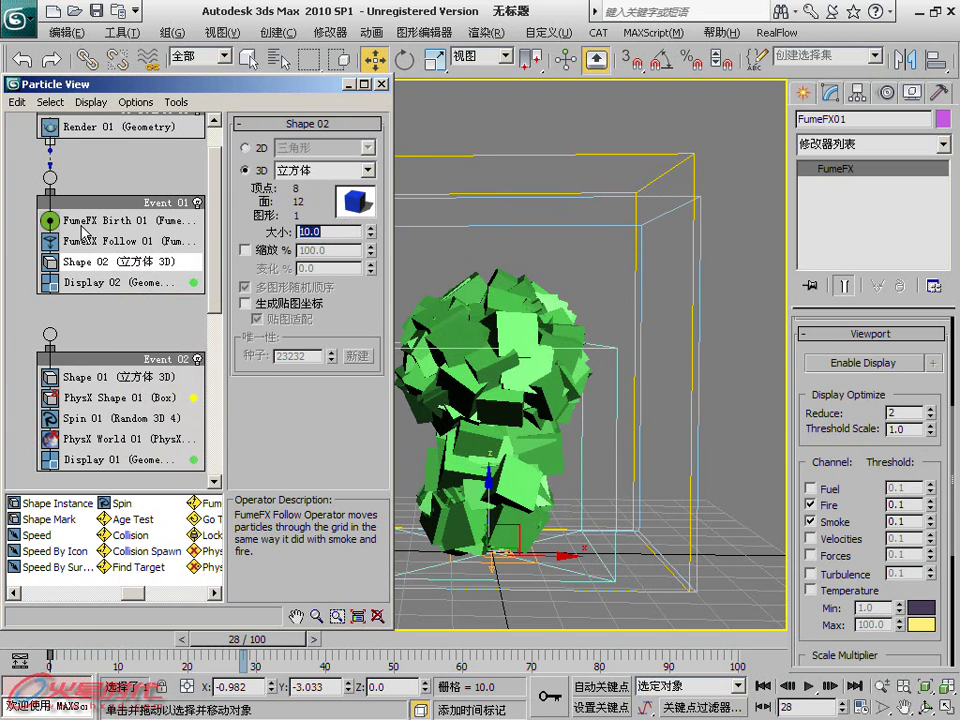
text(1)
key(Return)
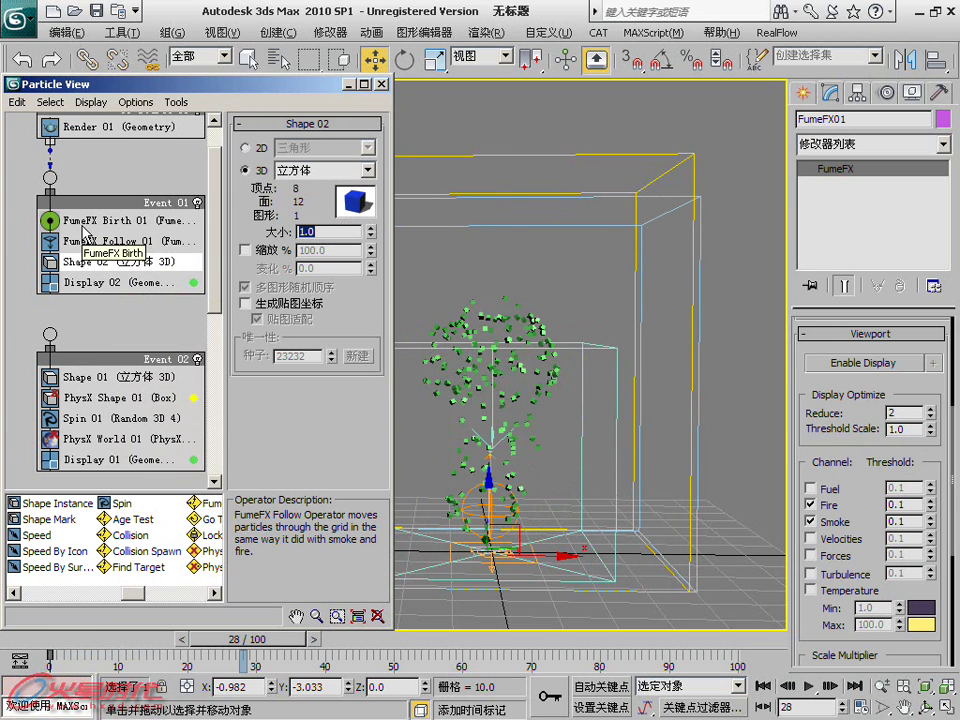
drag(128, 639, 462, 612)
key(w)
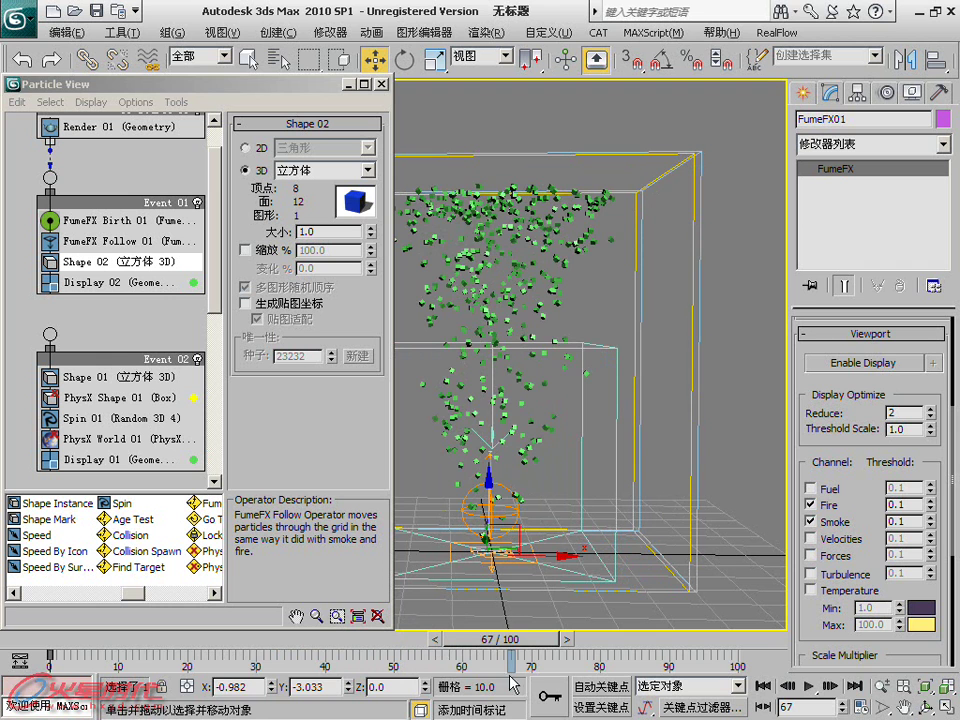
drag(511, 640, 535, 648)
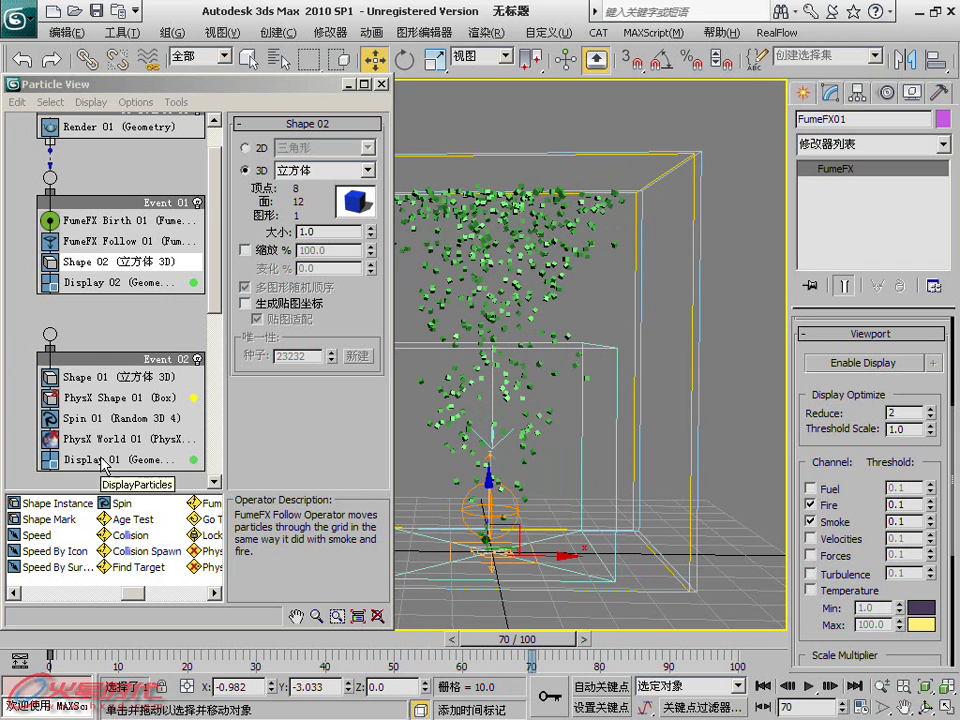
mouse_move(132, 519)
mouse_down()
mouse_move(105, 400)
mouse_move(118, 302)
mouse_up()
Step: Set Age Test 01's variation to 0 and wire its output to Event 02
key(Home)
click(124, 302)
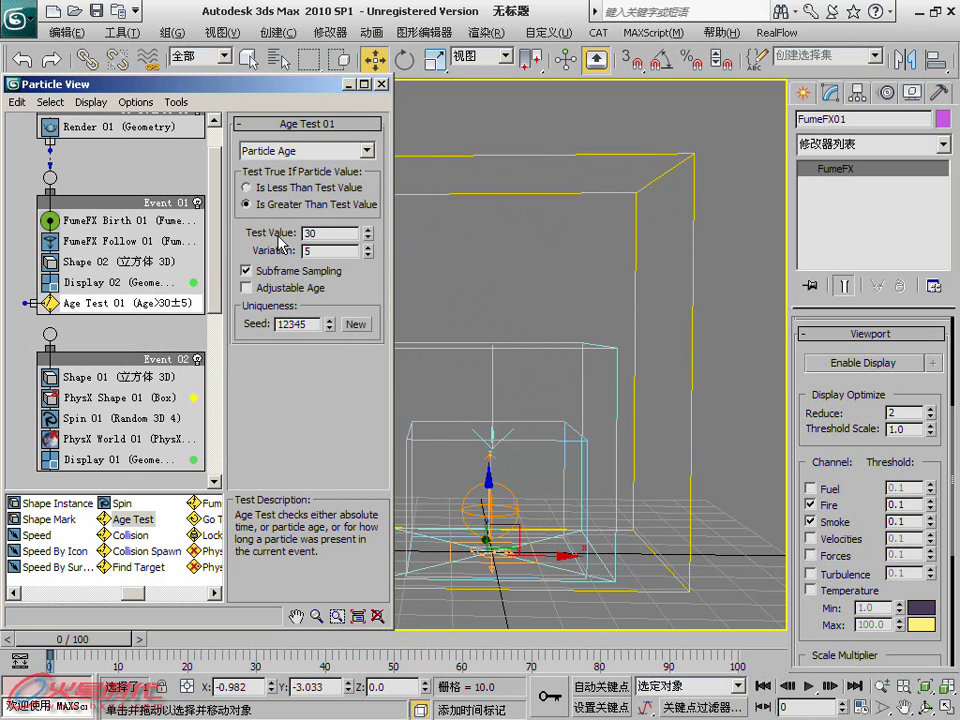
right_click(367, 252)
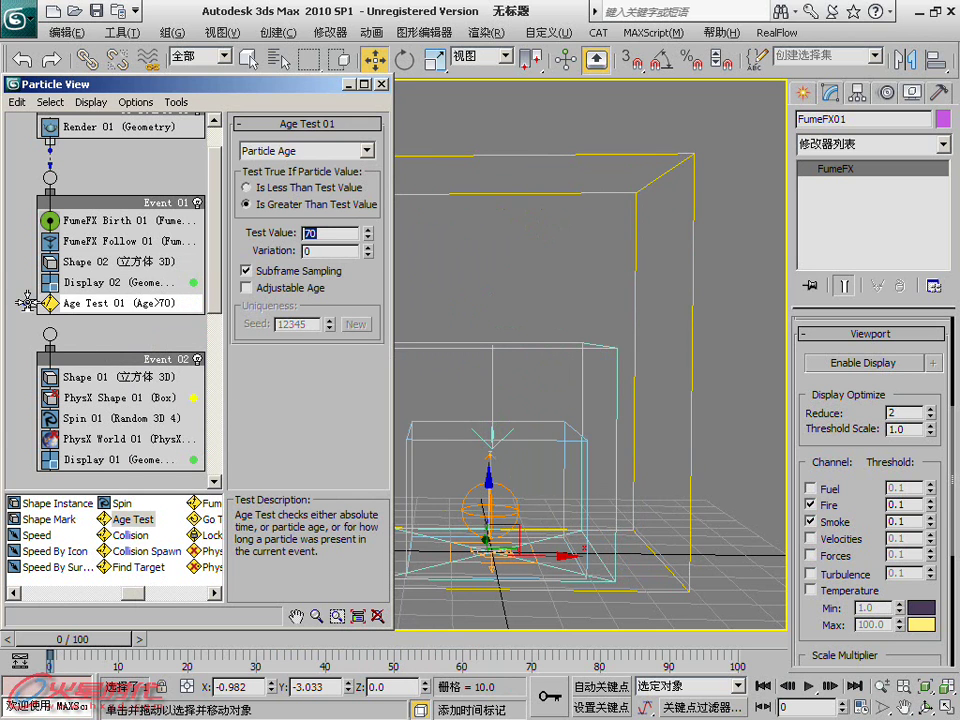
drag(50, 325, 50, 345)
Step: Scrub to preview particles reaching age 70, then copy Event 01's cube shape
drag(85, 632, 562, 600)
key(w)
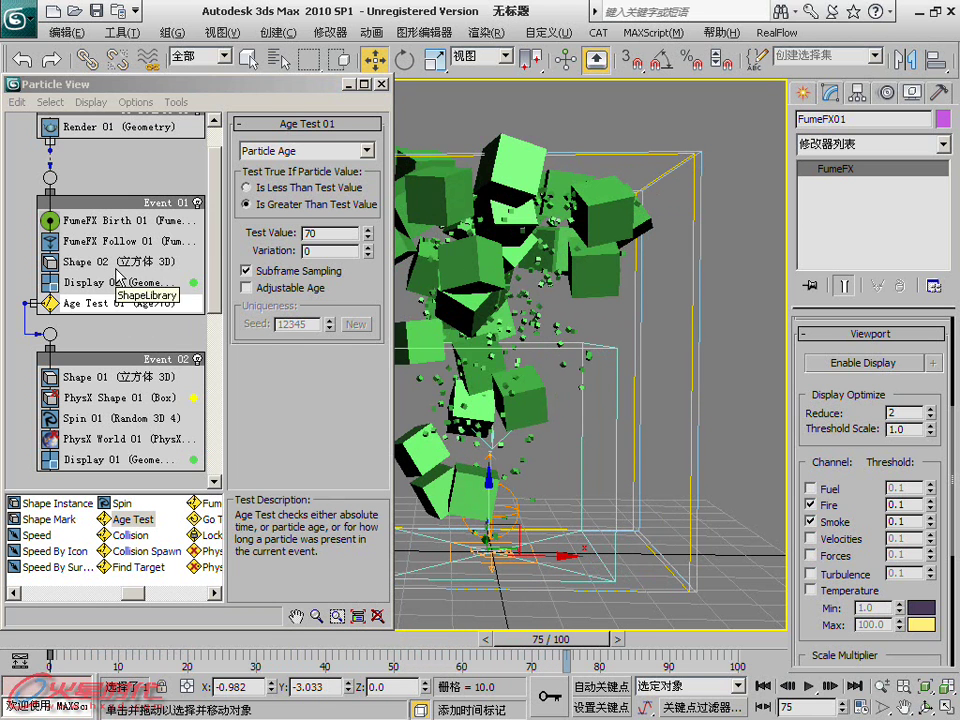
right_click(128, 261)
key(Escape)
Step: Replace Event 02's Shape 01 with an instanced copy of the cube shape and color its particles red
right_click(110, 379)
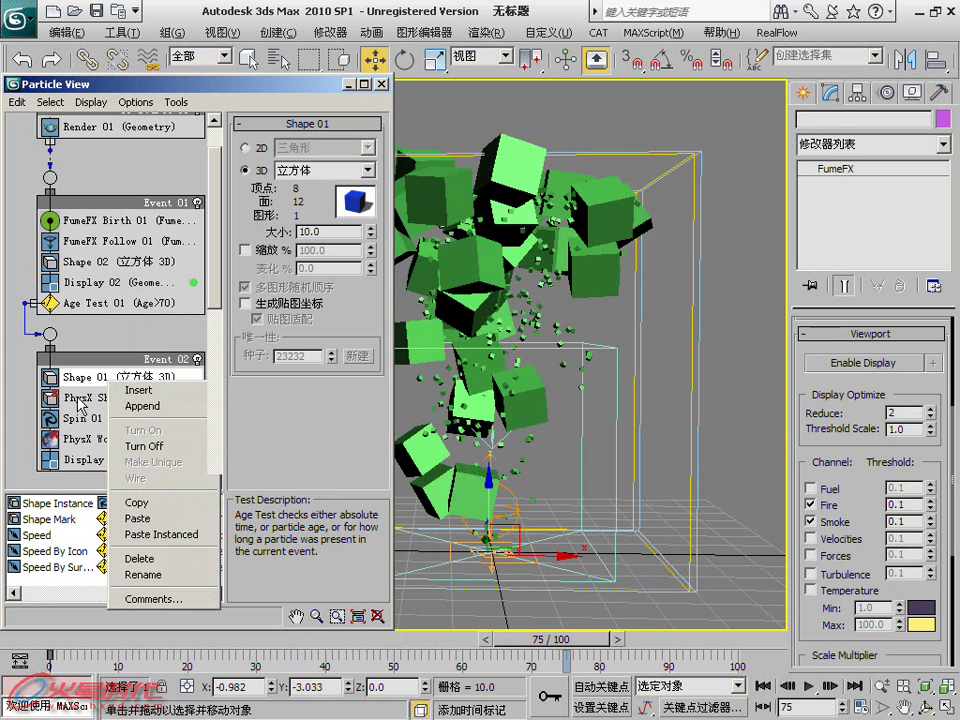
click(160, 534)
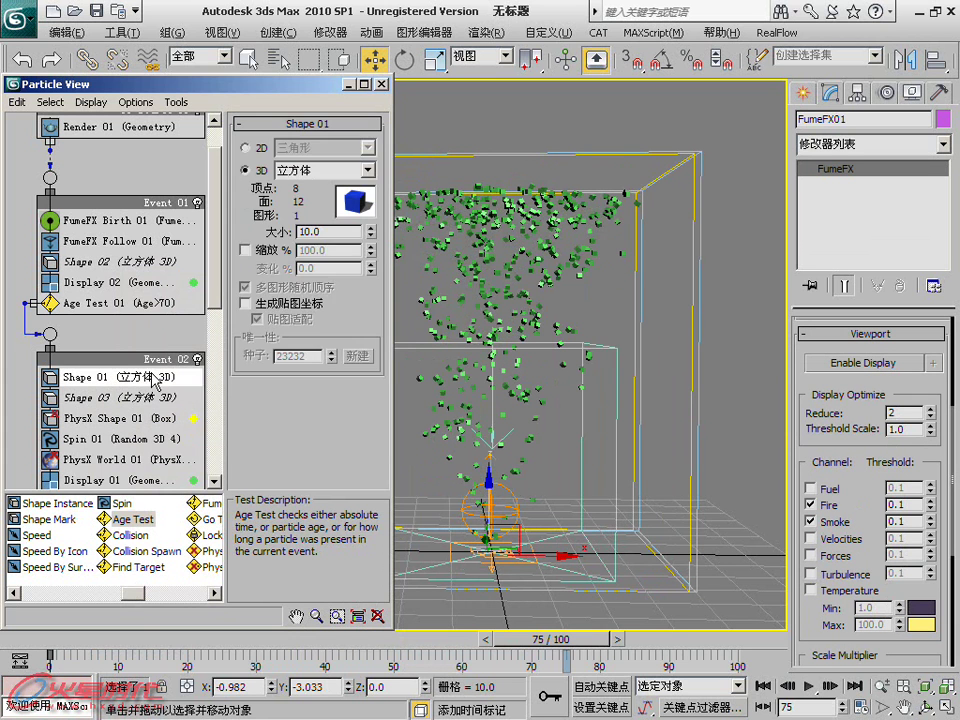
key(Delete)
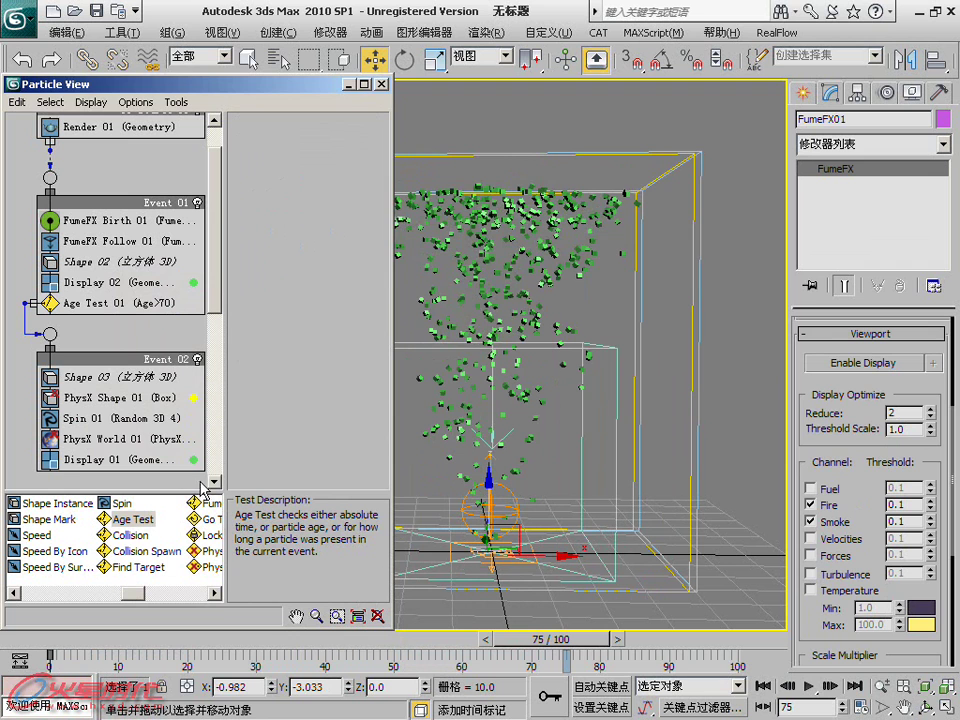
click(193, 460)
drag(521, 138, 398, 130)
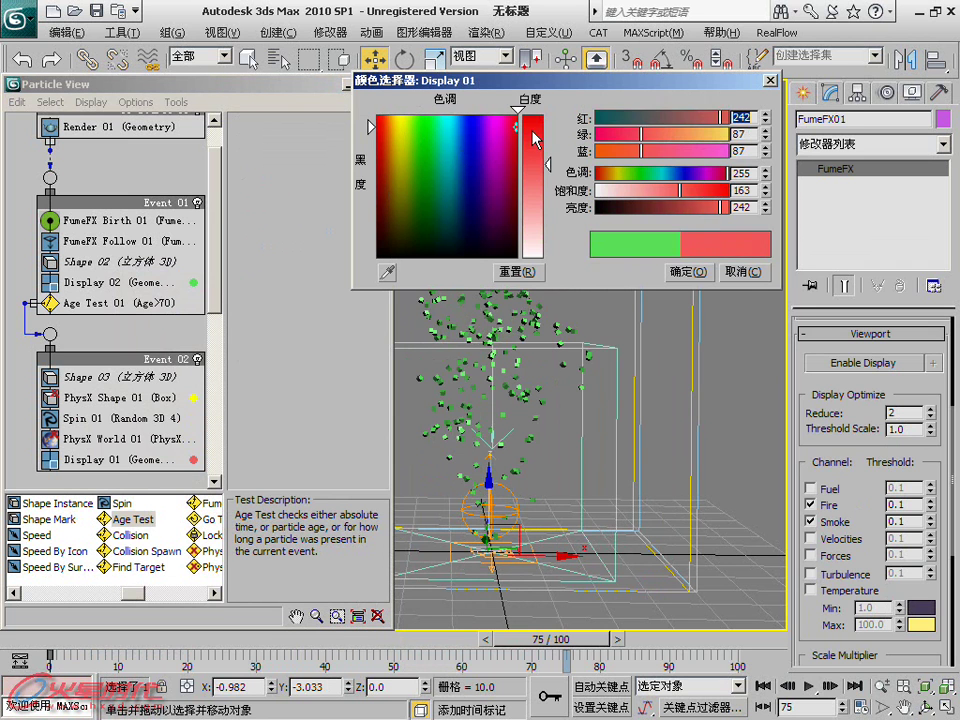
click(686, 271)
Step: Extend the animation from 100 to 153 frames and scrub to frame 138 to see landed cubes
mouse_move(513, 648)
mouse_down()
mouse_move(650, 632)
mouse_move(686, 617)
mouse_up()
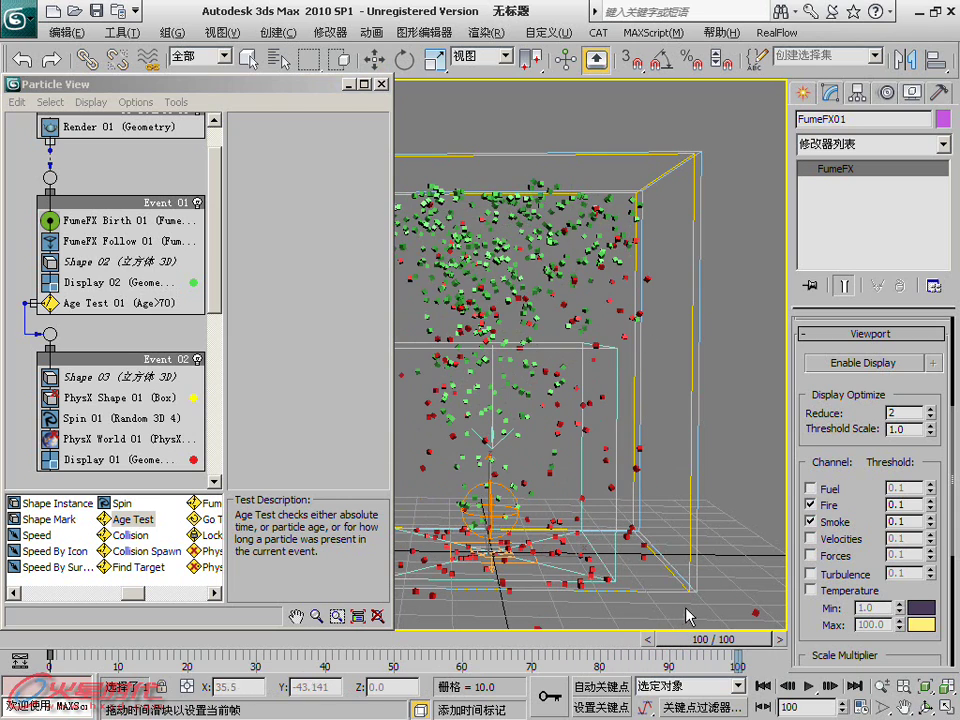
key(w)
ctrl+alt+right_drag(726, 662, 447, 655)
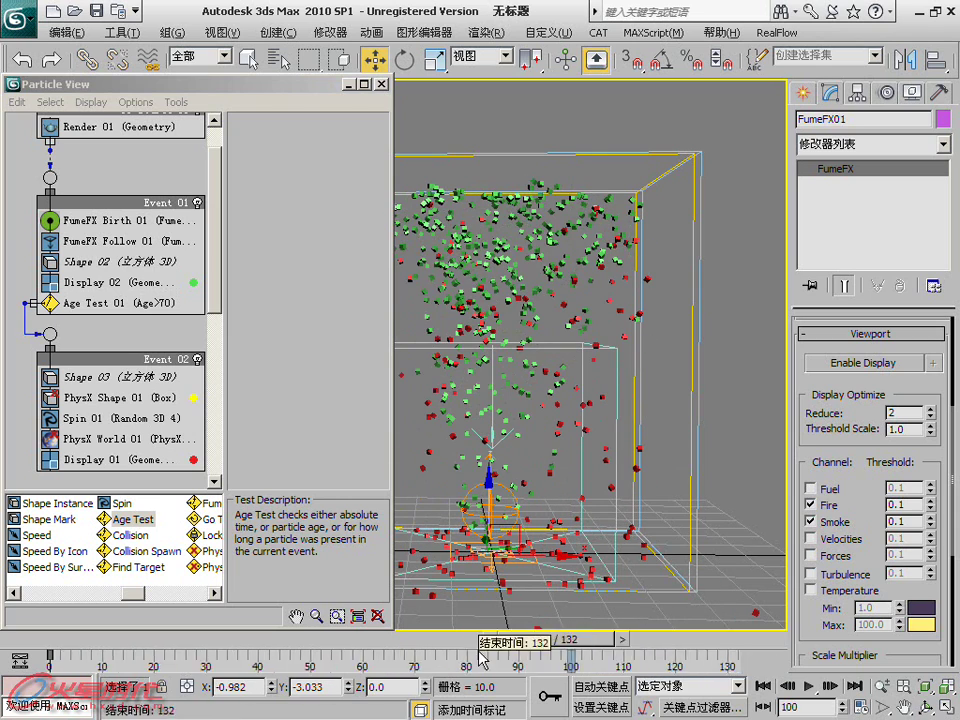
mouse_move(447, 655)
mouse_down()
mouse_move(495, 640)
mouse_move(643, 638)
mouse_up()
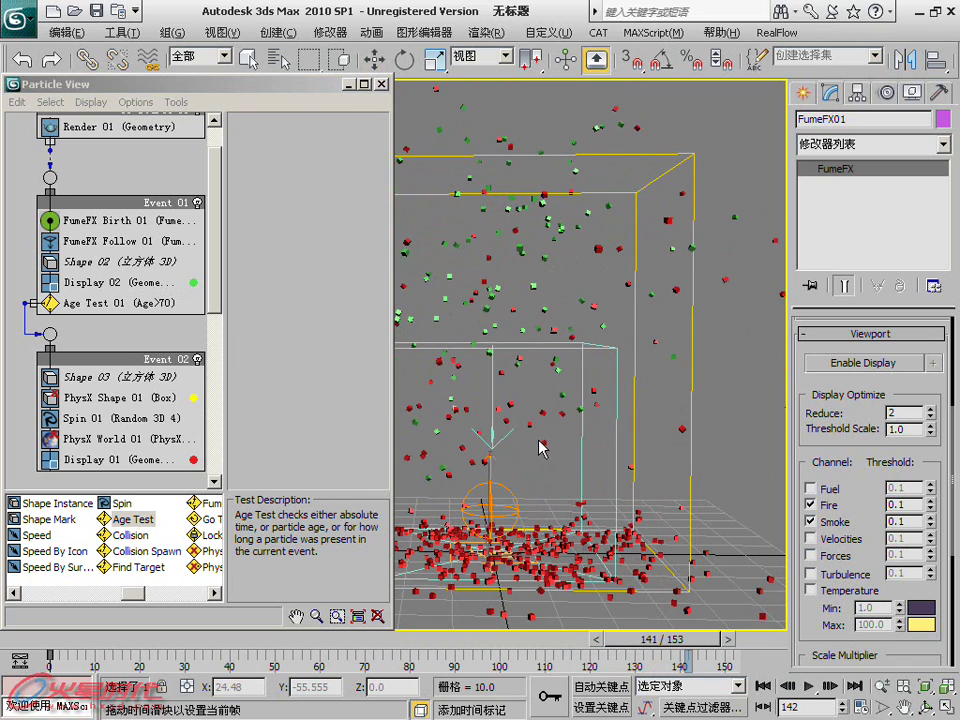
Step: Turn on the Fire channel requirement in FumeFX Birth 01 and scrub to frame 54 to check emission
click(145, 262)
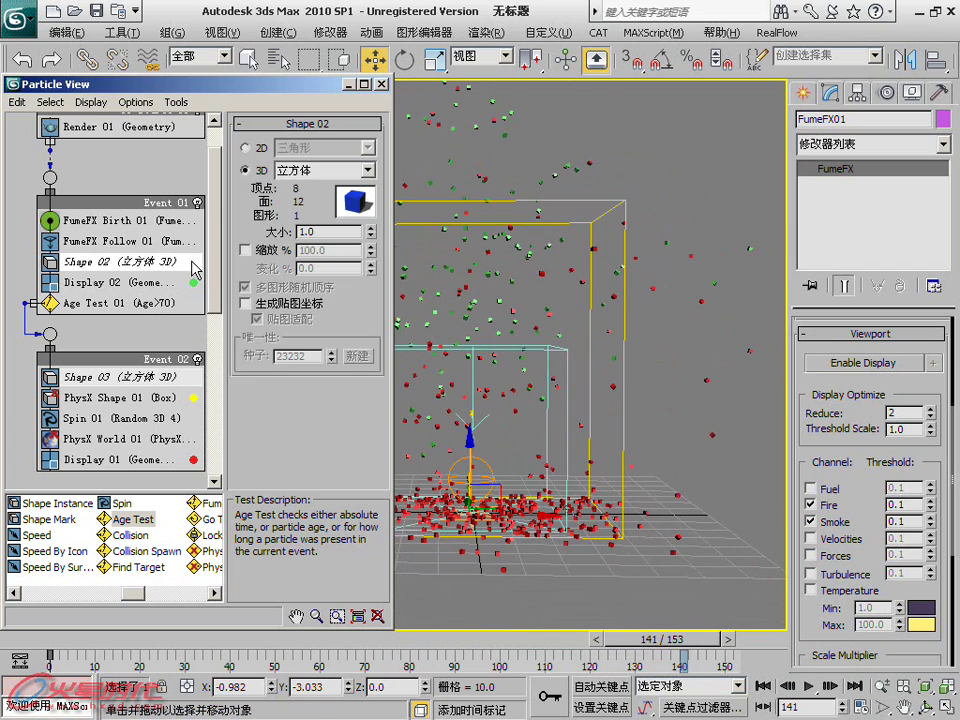
click(130, 241)
click(164, 221)
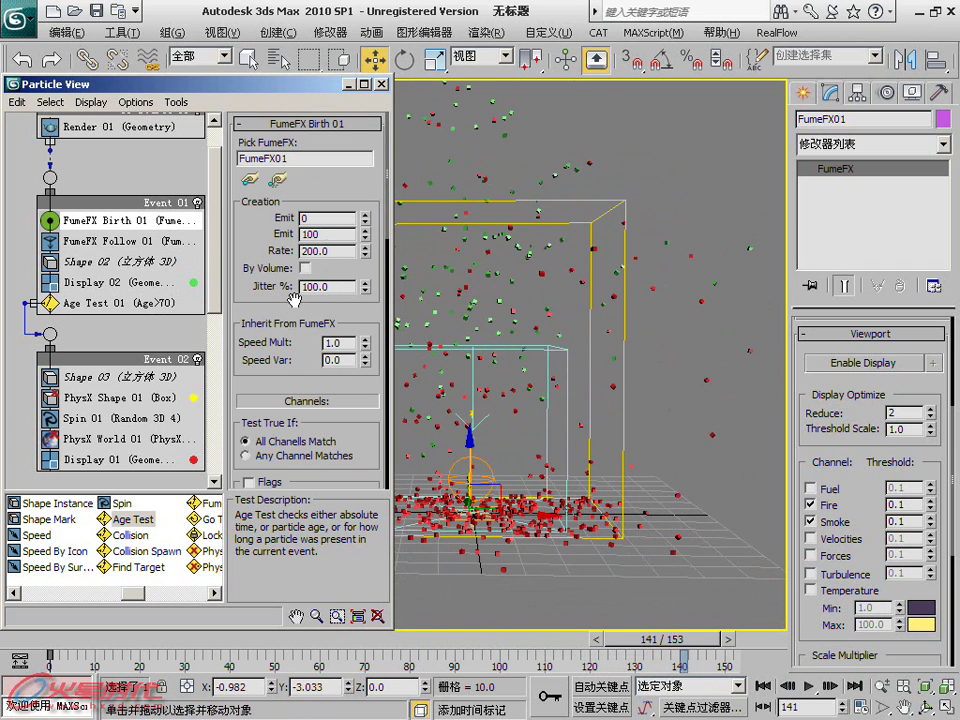
scroll(262, 280, down, 5)
scroll(300, 443, down, 5)
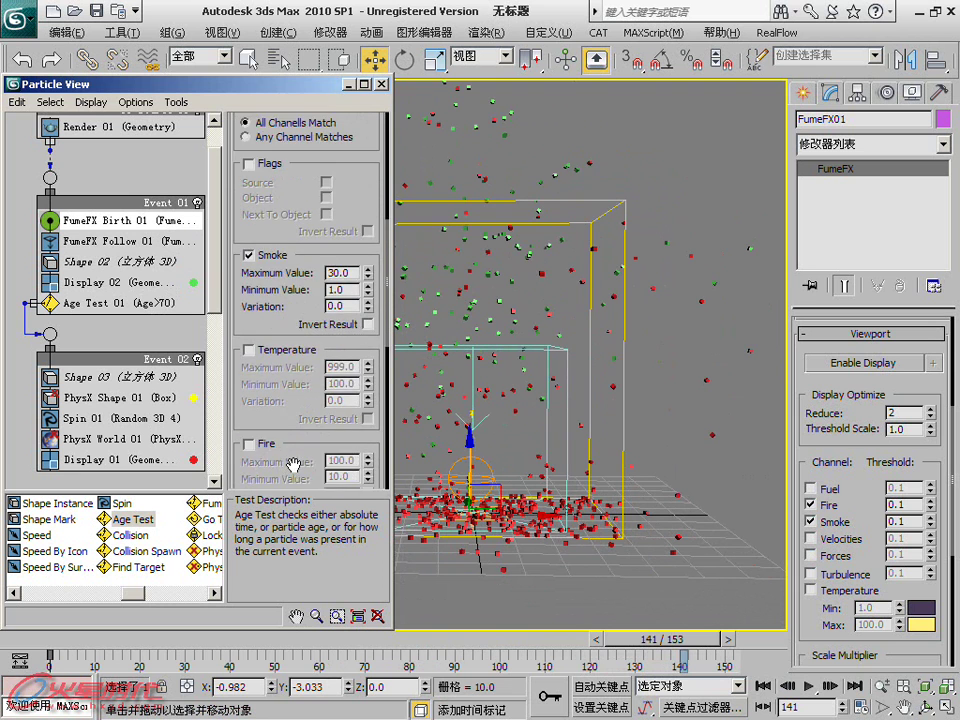
click(249, 388)
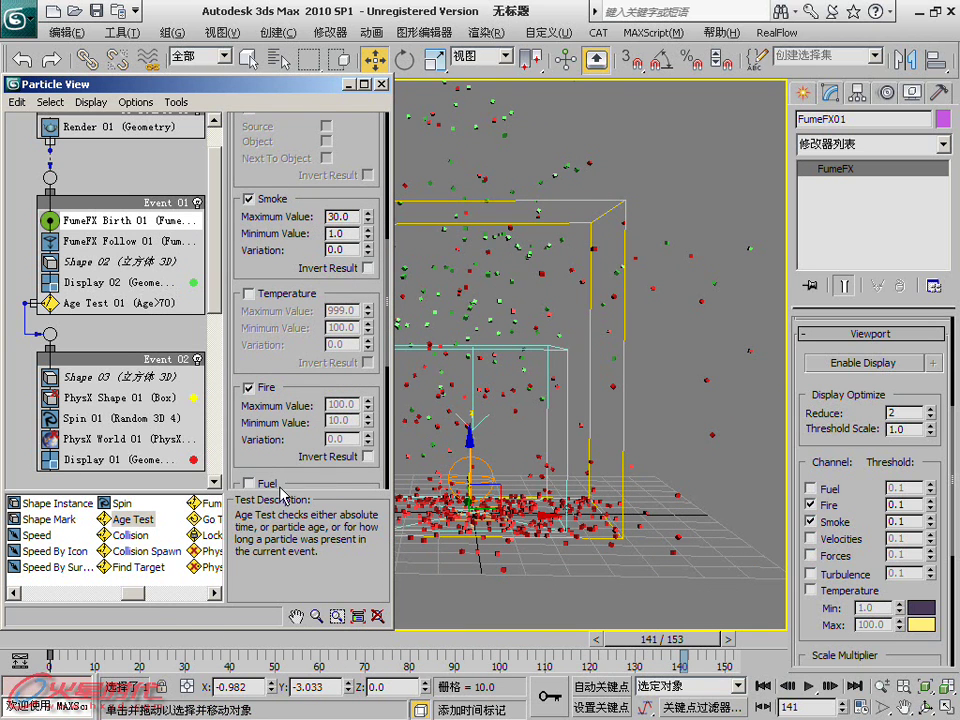
mouse_move(40, 648)
mouse_down()
mouse_move(453, 648)
mouse_move(490, 645)
mouse_move(488, 636)
mouse_up()
Step: Switch Age Test 01 to Absolute Age and scrub the timeline to review the result
key(w)
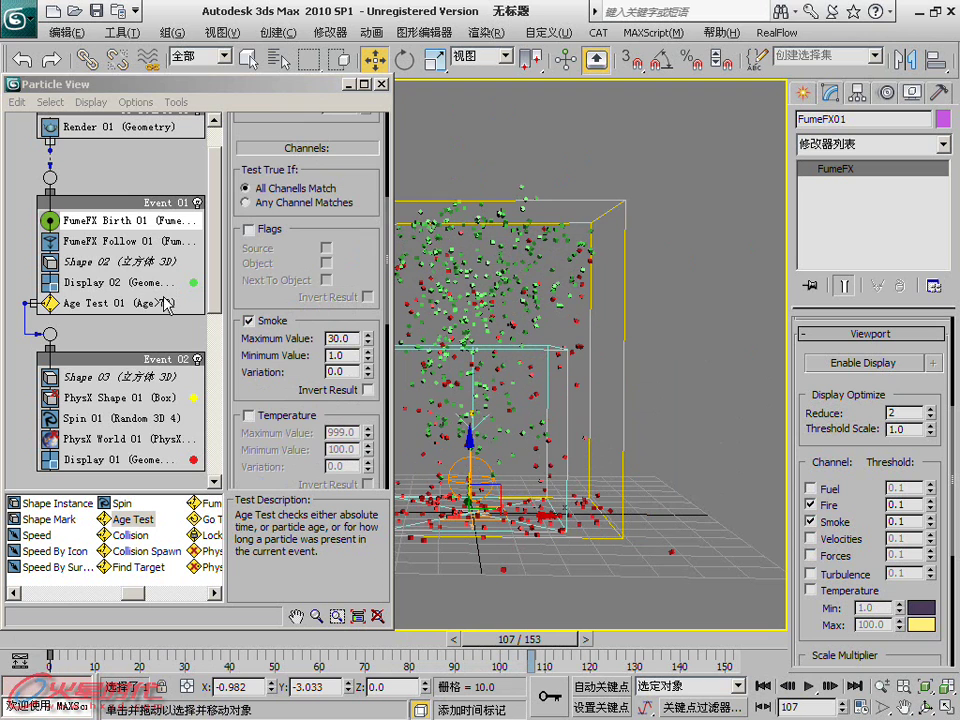
click(125, 302)
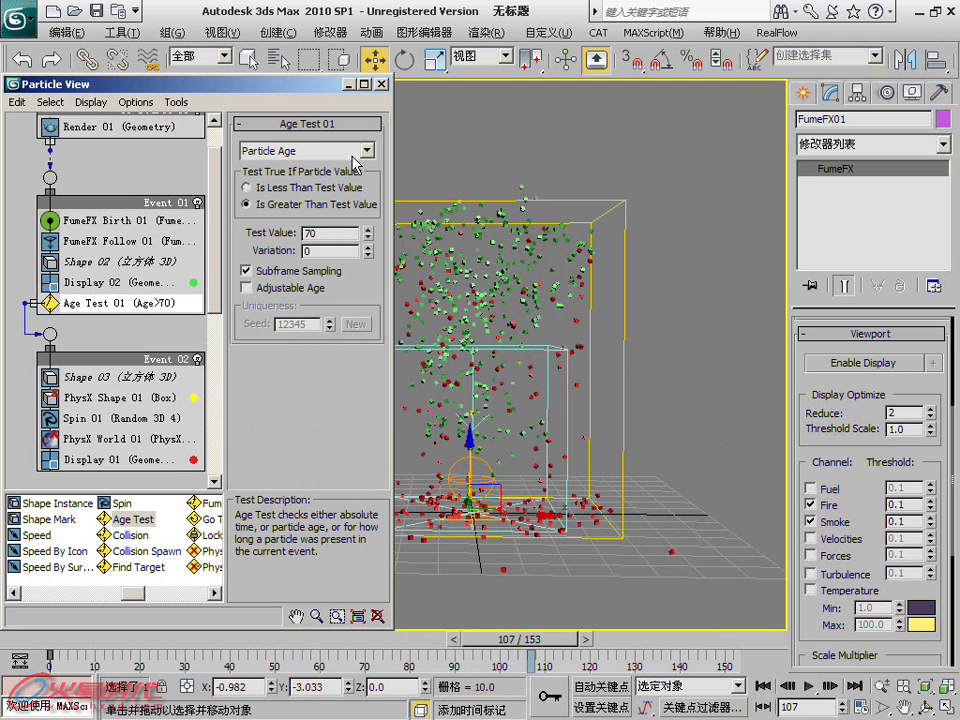
drag(425, 643, 287, 644)
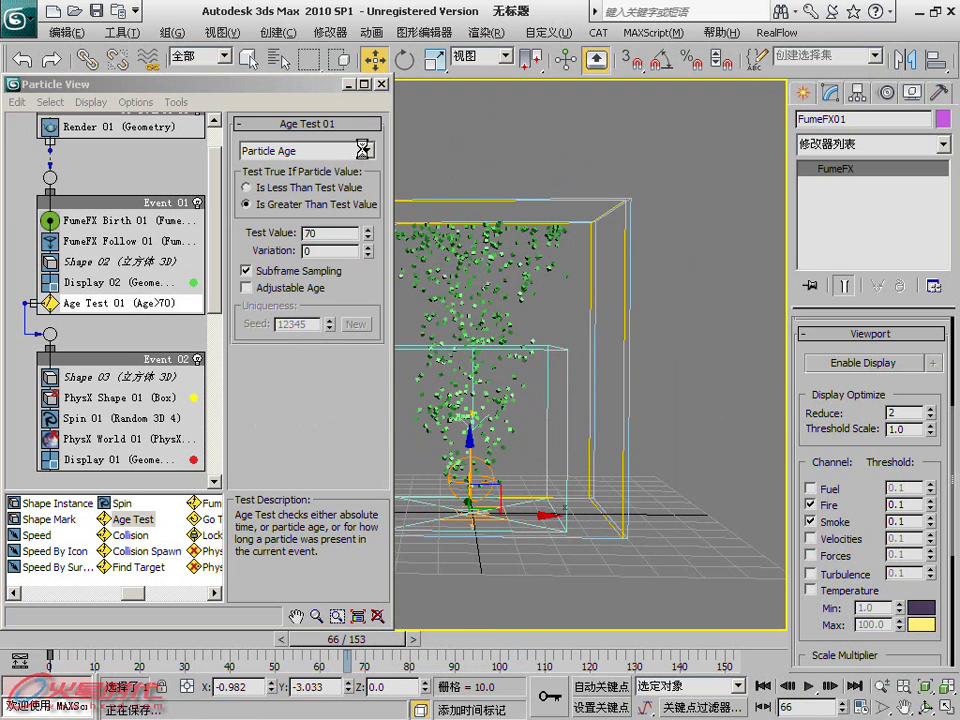
click(367, 151)
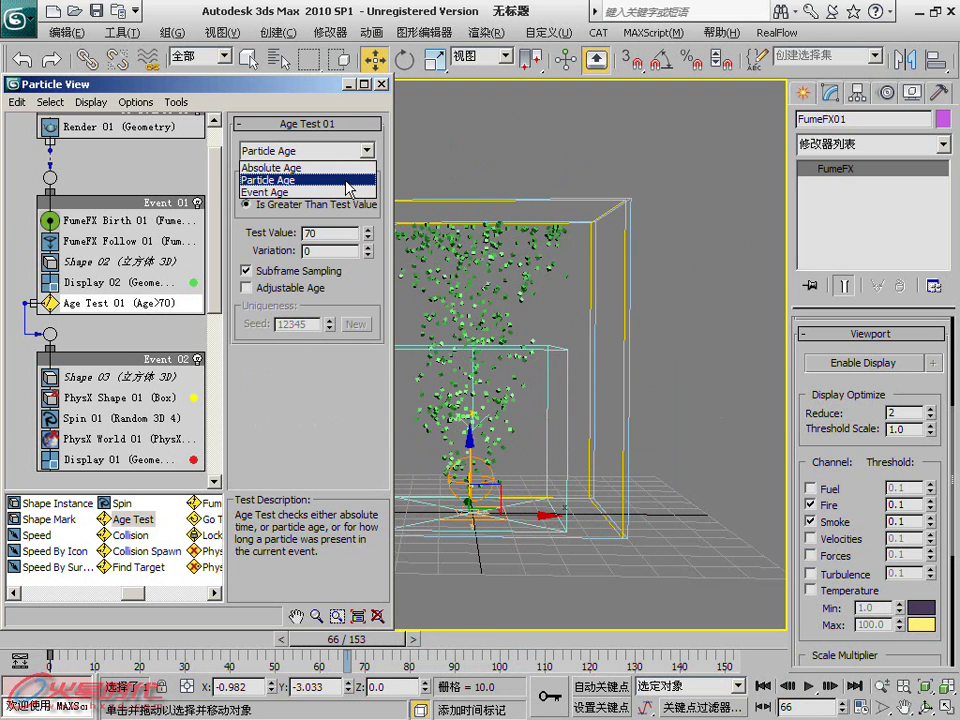
click(285, 164)
mouse_move(58, 640)
mouse_down()
mouse_move(409, 643)
mouse_move(525, 638)
mouse_move(557, 620)
mouse_up()
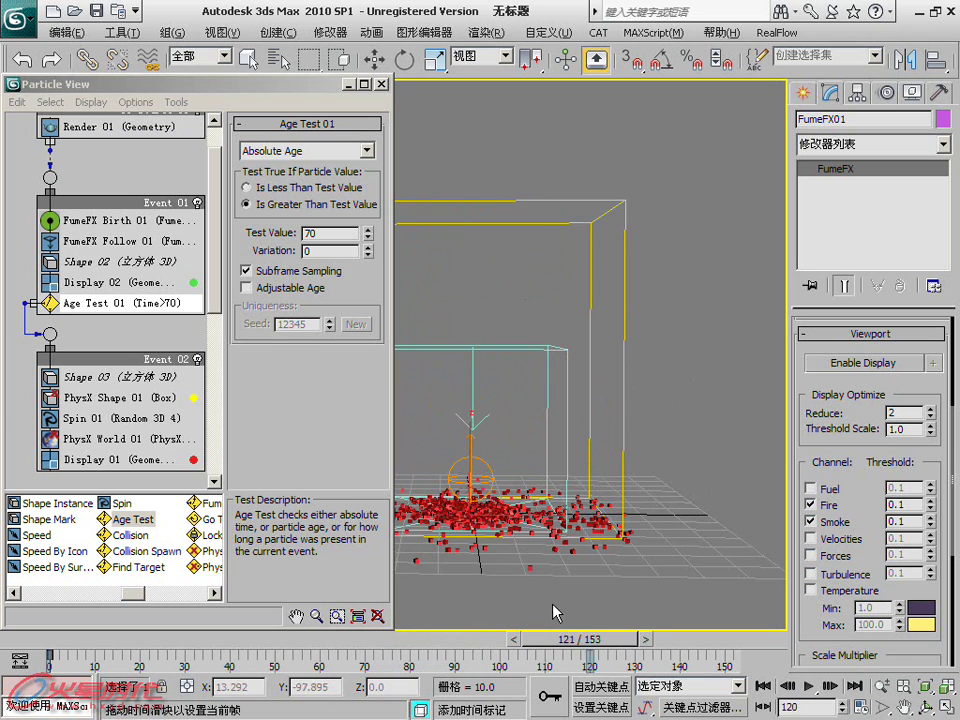
Step: Change Age Test 01's Test Value to 100 and minimize Particle View
key(w)
scroll(563, 420, up, 5)
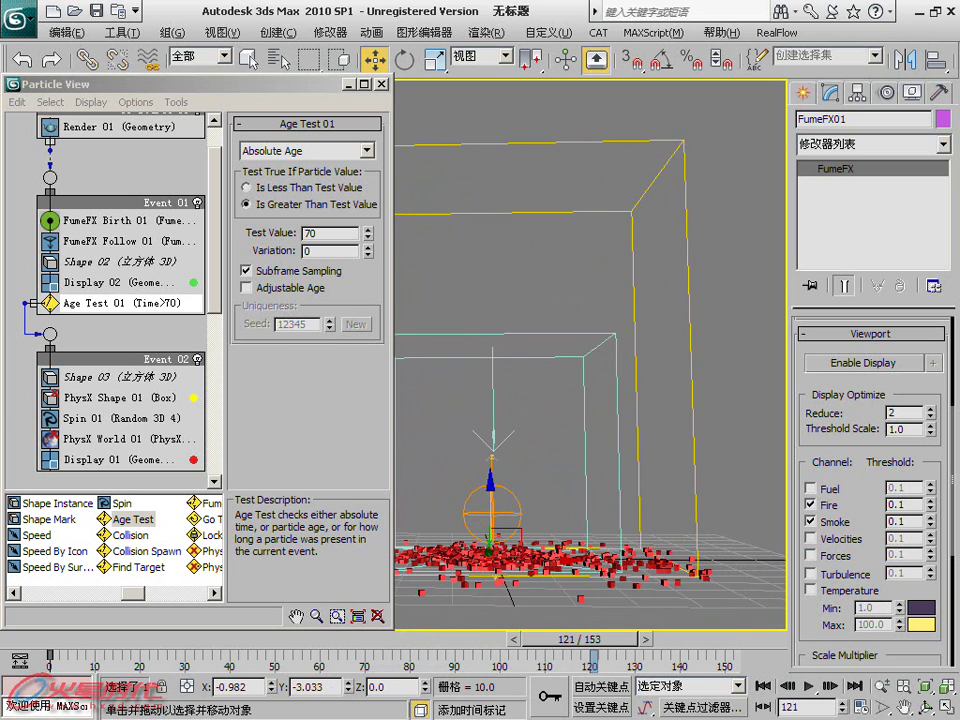
alt+middle_drag(538, 405, 515, 405)
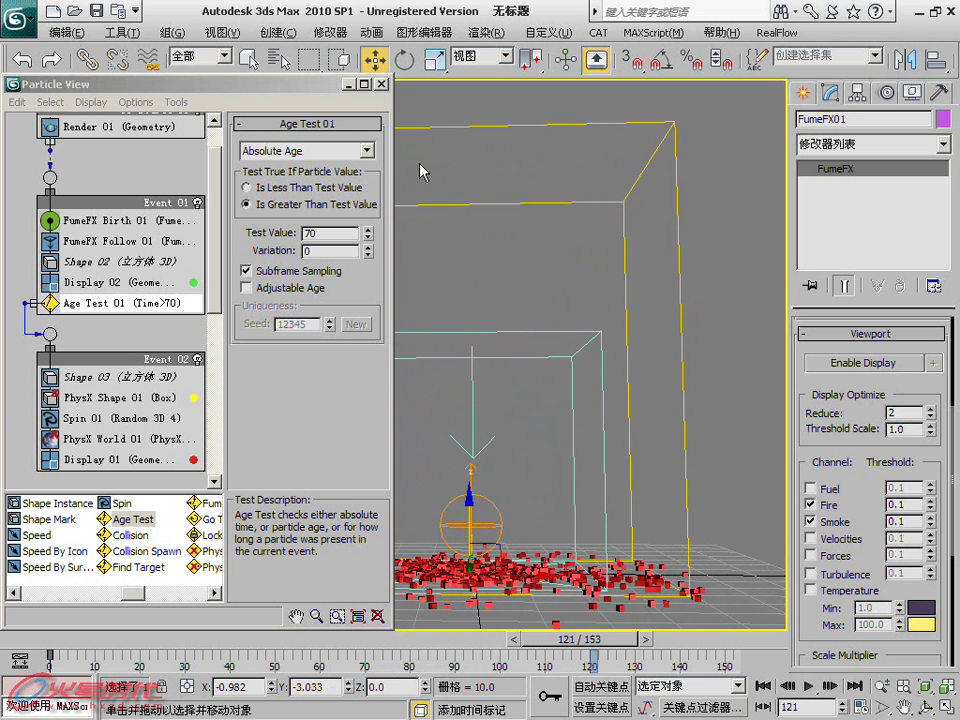
click(369, 150)
click(333, 230)
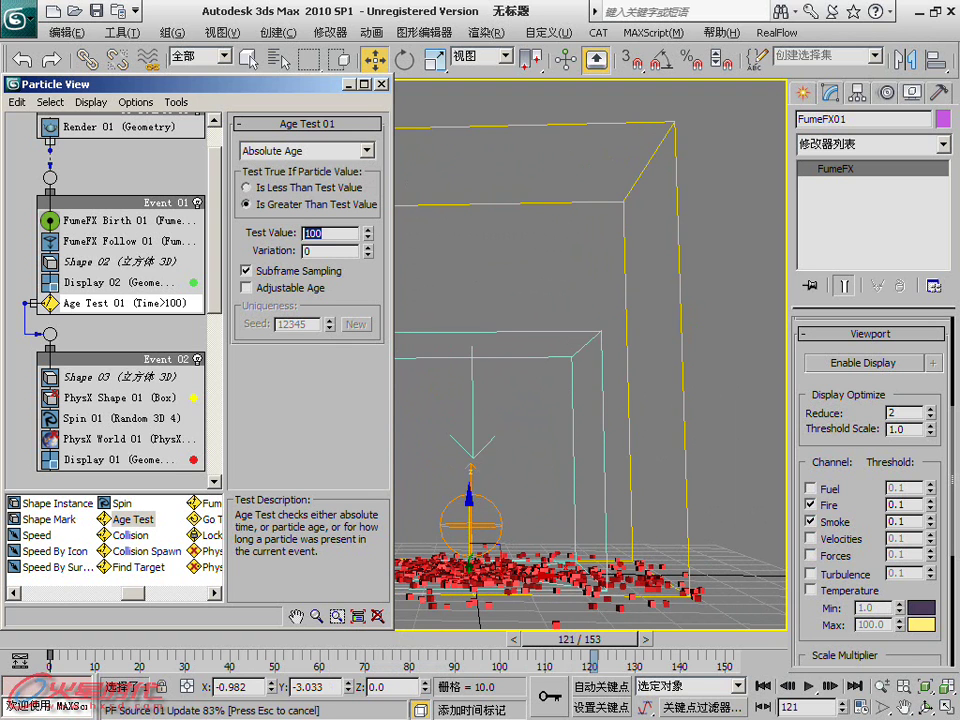
click(348, 85)
Step: Center the FumeFX boxes, play the animation to frame 64, and apply the Time Configuration settings
middle_drag(265, 425, 324, 549)
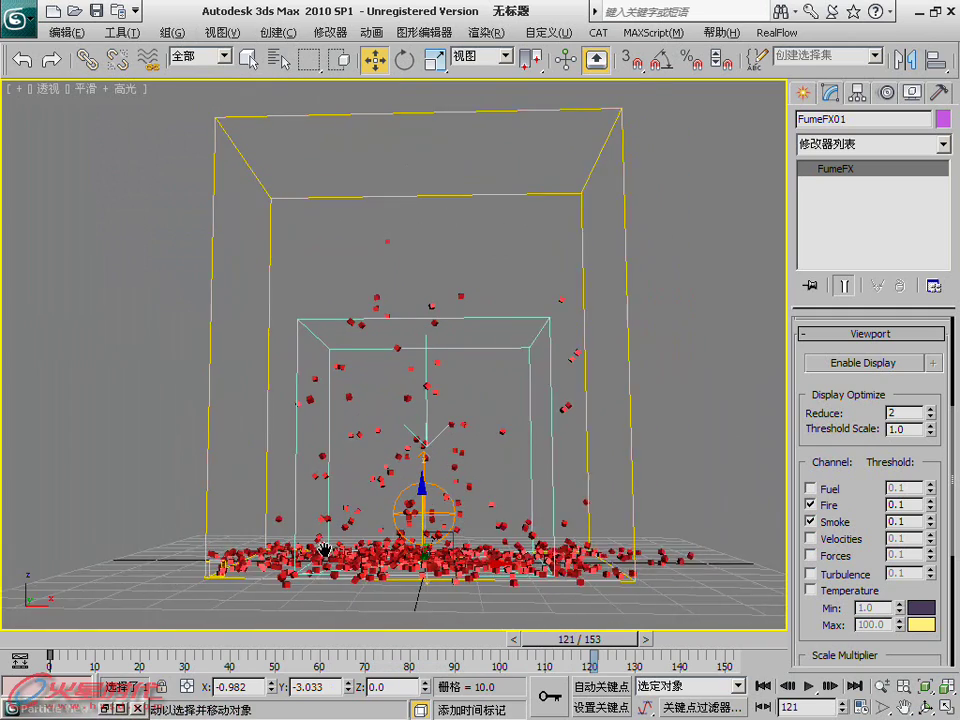
scroll(324, 549, up, 2)
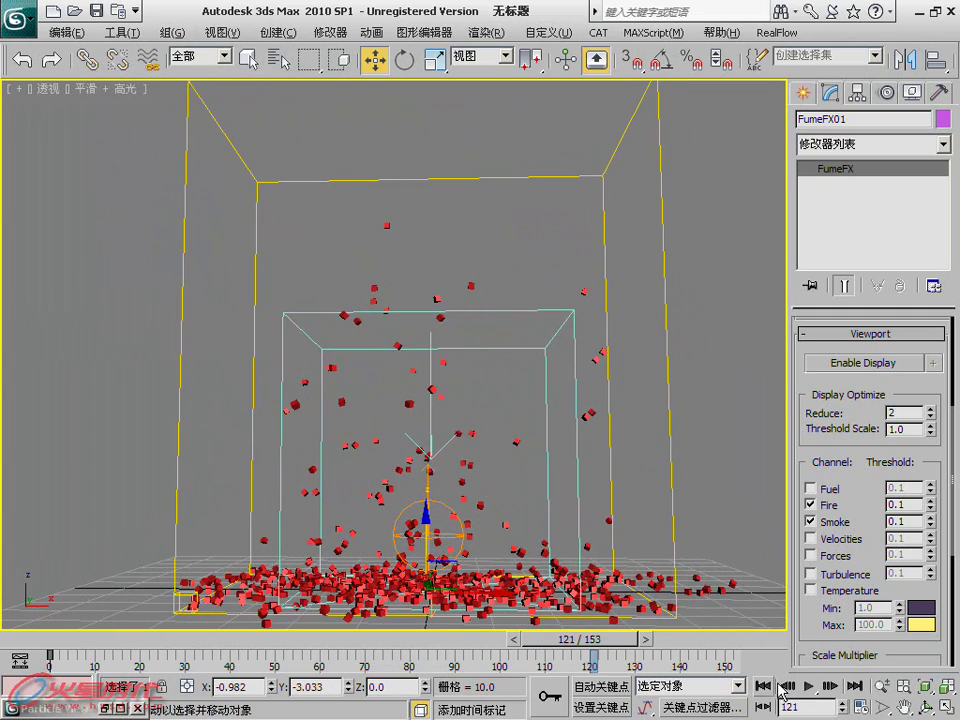
click(811, 687)
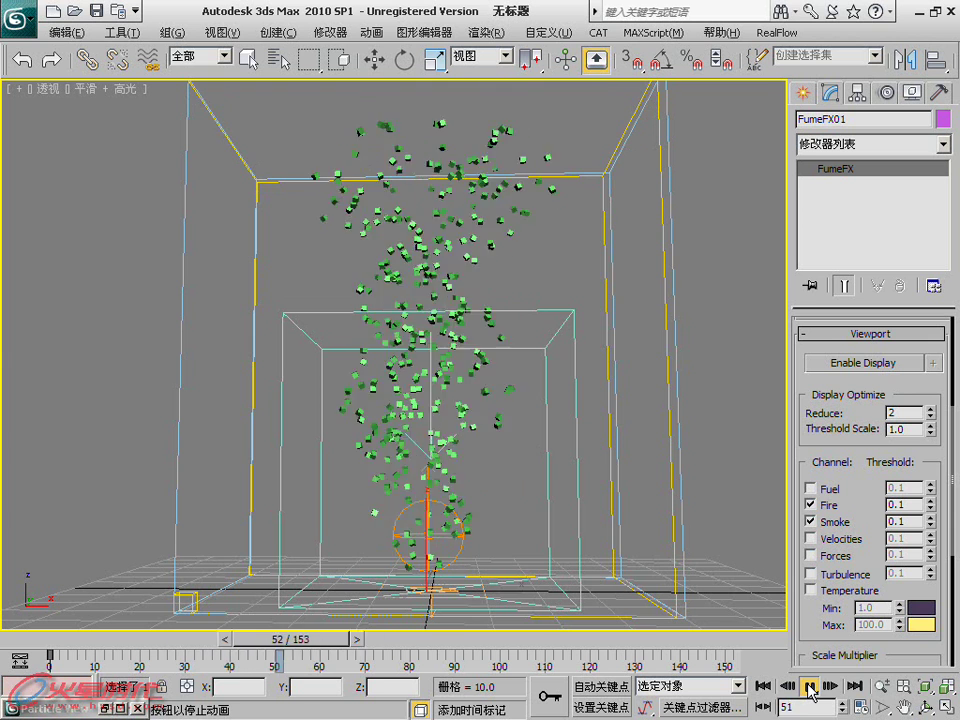
click(811, 688)
key(w)
click(859, 707)
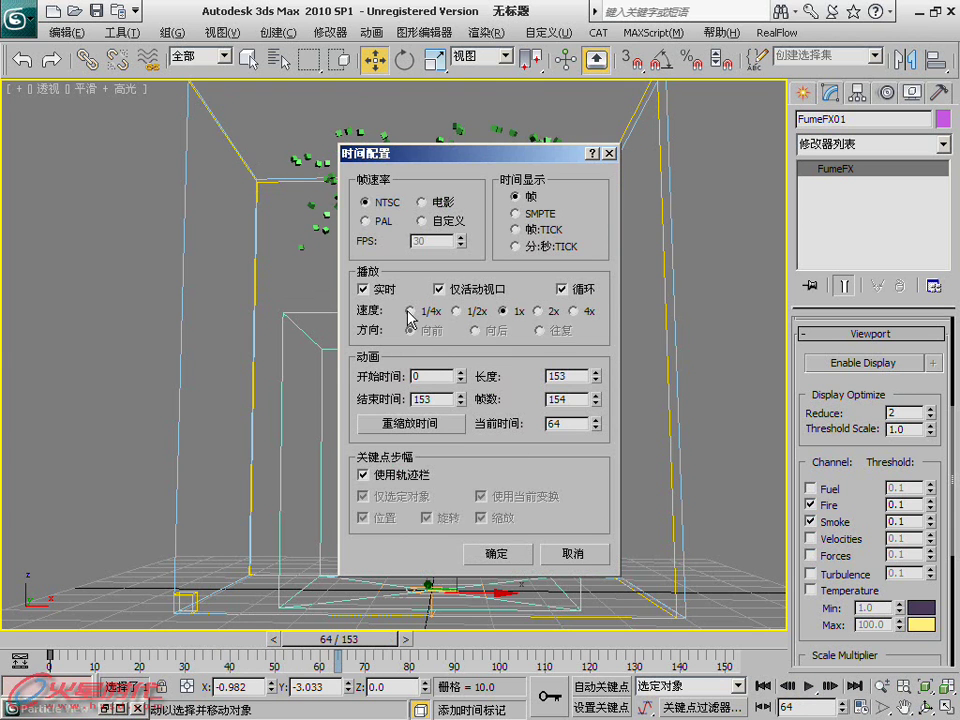
click(497, 566)
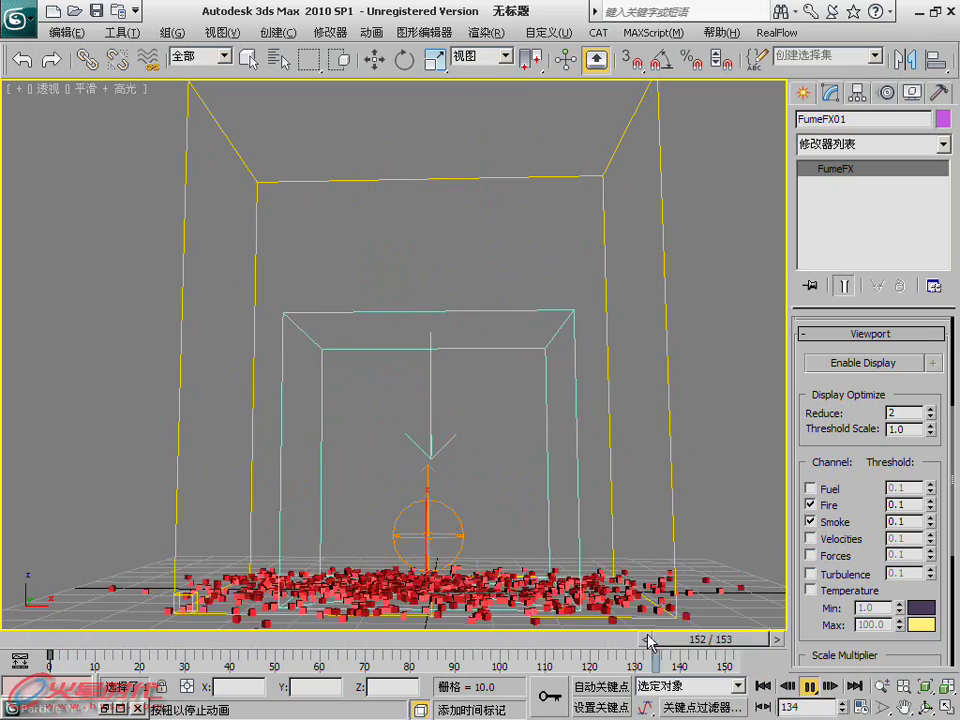
drag(257, 643, 116, 641)
mouse_move(185, 650)
mouse_down()
mouse_move(547, 645)
mouse_move(602, 639)
mouse_move(626, 622)
mouse_up()
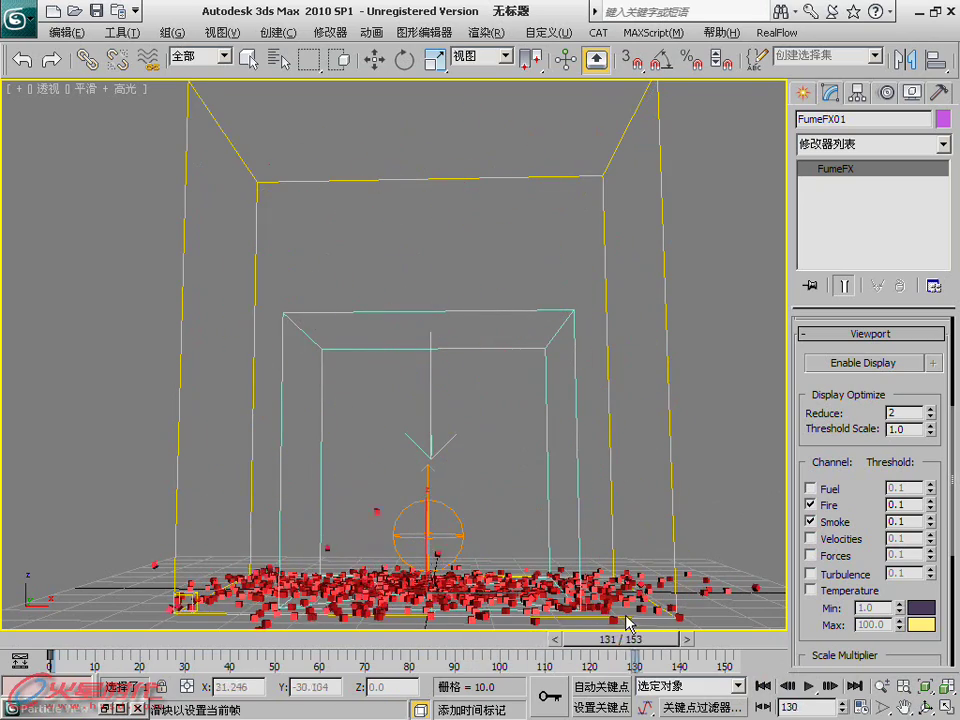
mouse_move(505, 613)
ctrl+alt+middle_down()
mouse_move(499, 570)
mouse_move(523, 480)
mouse_move(523, 400)
mouse_move(520, 360)
mouse_move(500, 330)
ctrl+alt+middle_up()
mouse_move(440, 420)
middle_down()
mouse_move(436, 263)
mouse_move(467, 317)
mouse_move(456, 450)
mouse_move(511, 496)
middle_up()
scroll(568, 580, down, 3)
mouse_move(568, 580)
alt+middle_down()
mouse_move(431, 559)
mouse_move(450, 660)
mouse_move(453, 624)
alt+middle_up()
scroll(453, 624, down, 3)
scroll(453, 624, down, 2)
scroll(430, 580, down, 2)
middle_drag(407, 529, 407, 541)
scroll(407, 541, up, 2)
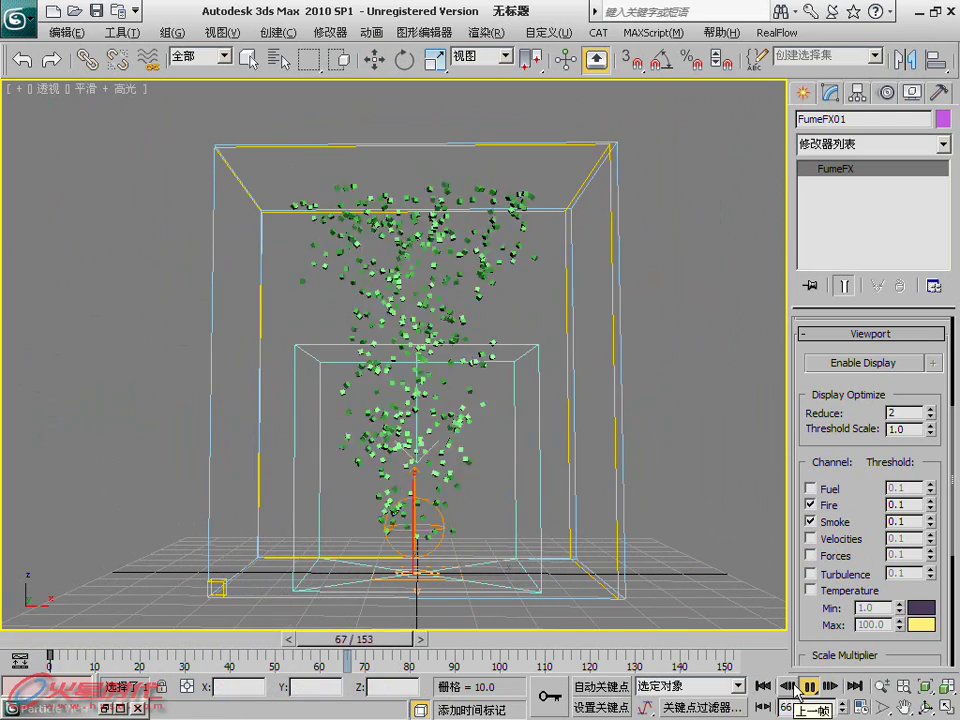
click(502, 645)
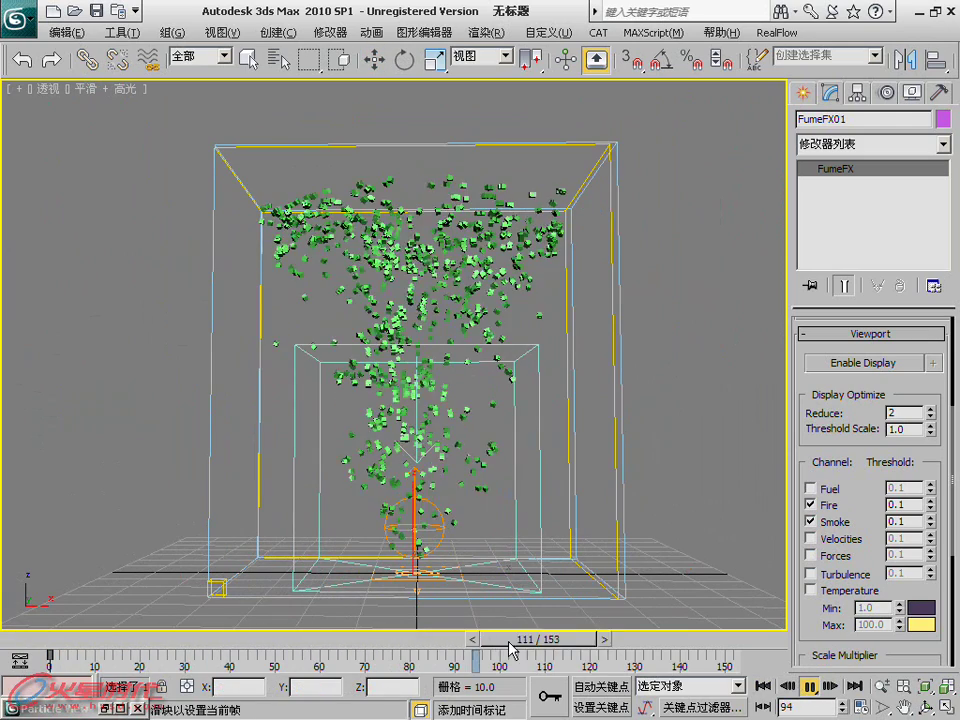
drag(519, 645, 590, 649)
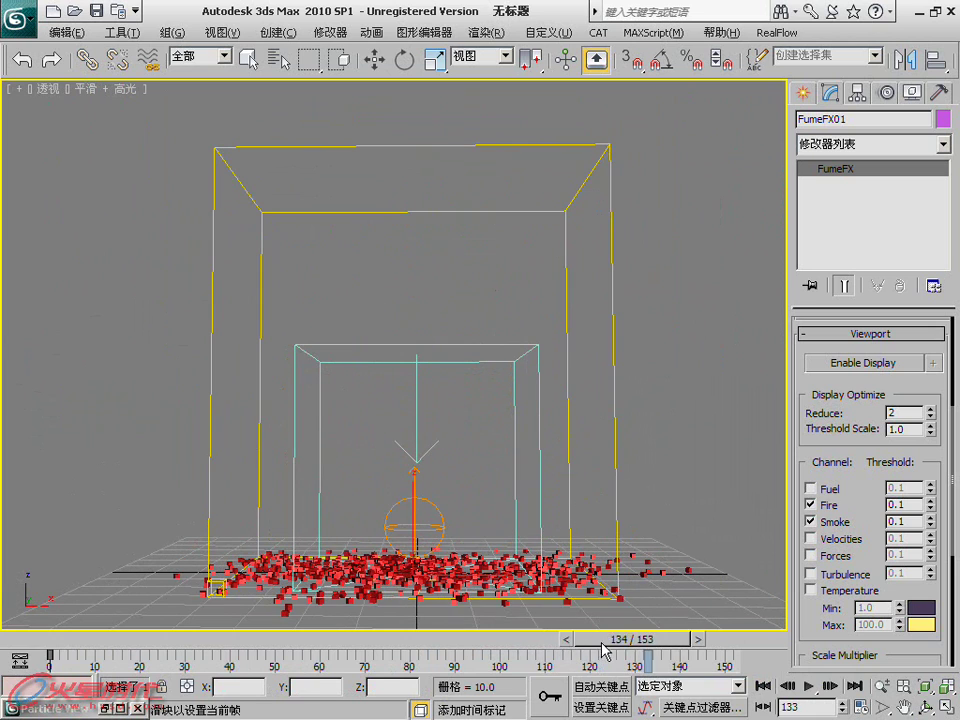
drag(77, 650, 157, 651)
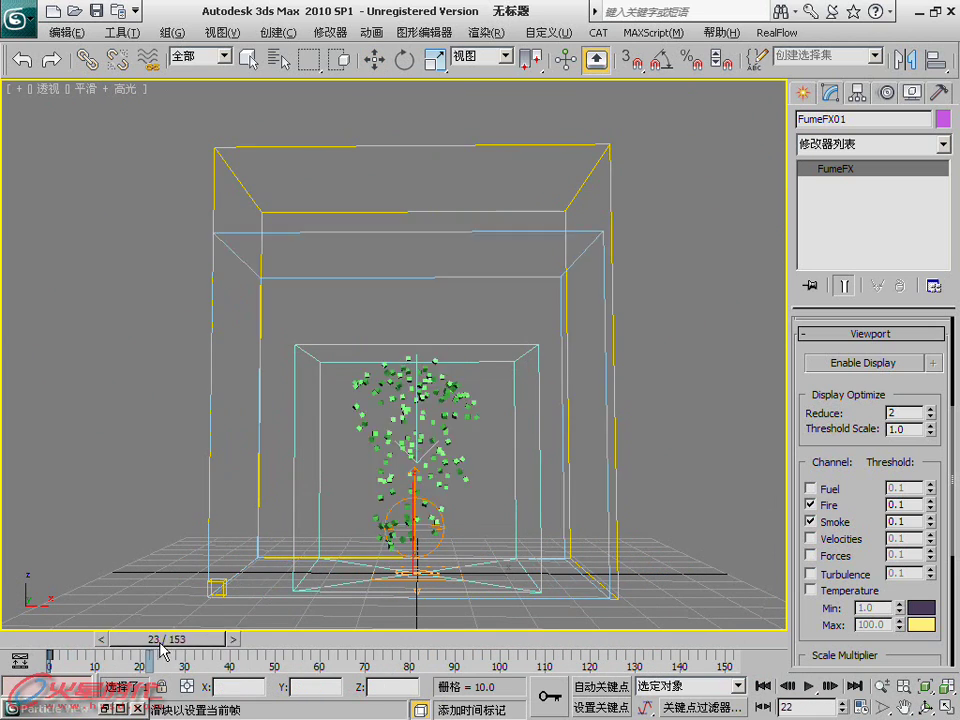
drag(258, 648, 603, 648)
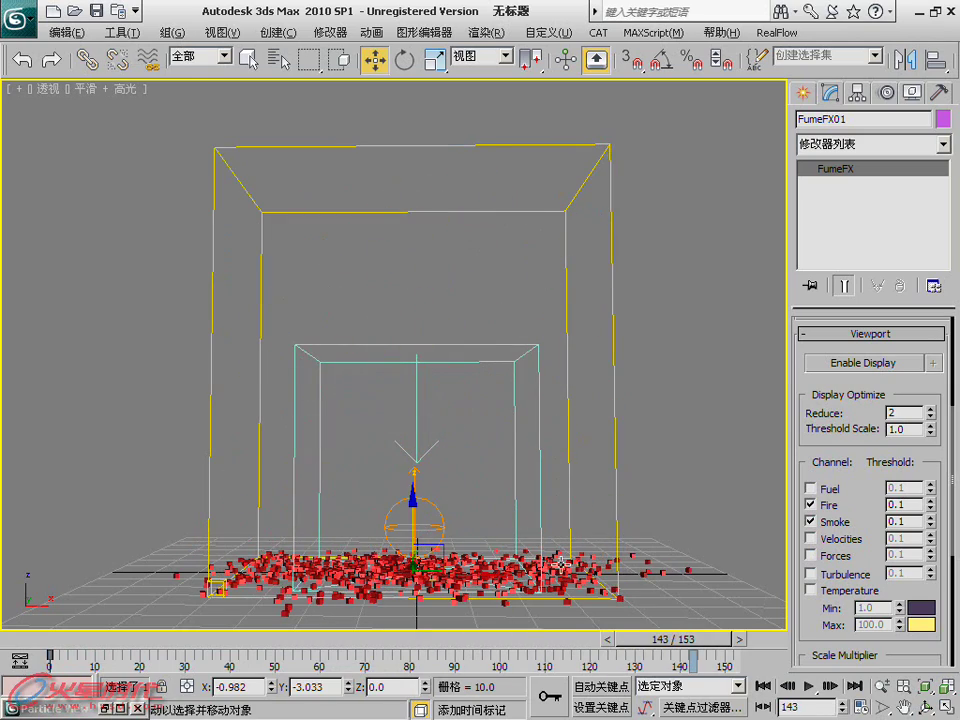
drag(88, 645, 626, 645)
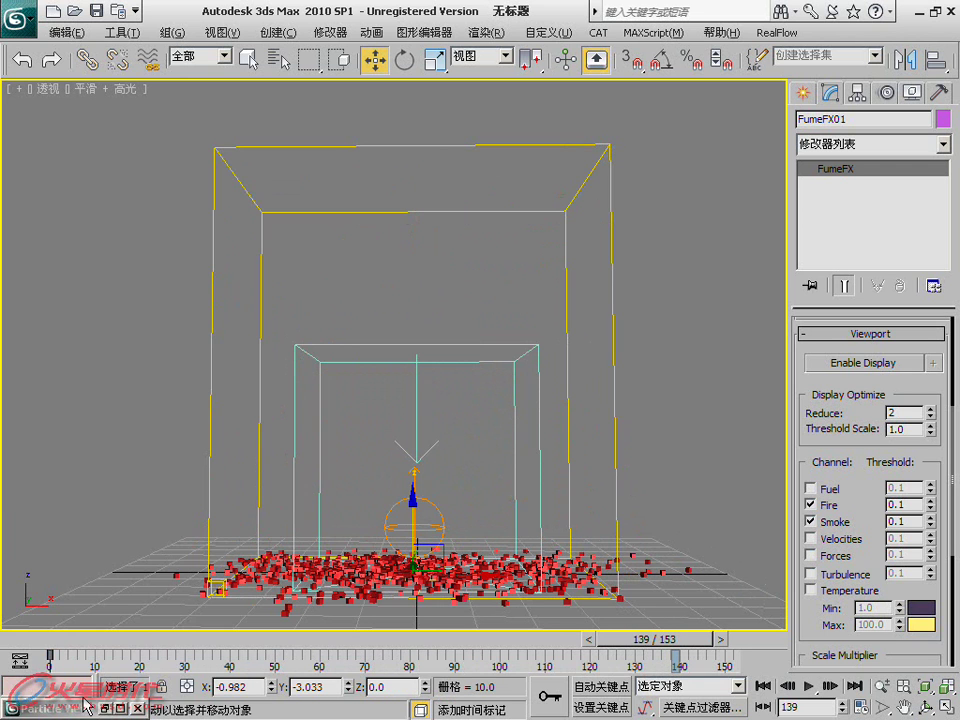
Step: Restore Particle View and enlarge the graph to show PF Source 01 through Event 02
click(102, 706)
middle_drag(156, 228, 141, 276)
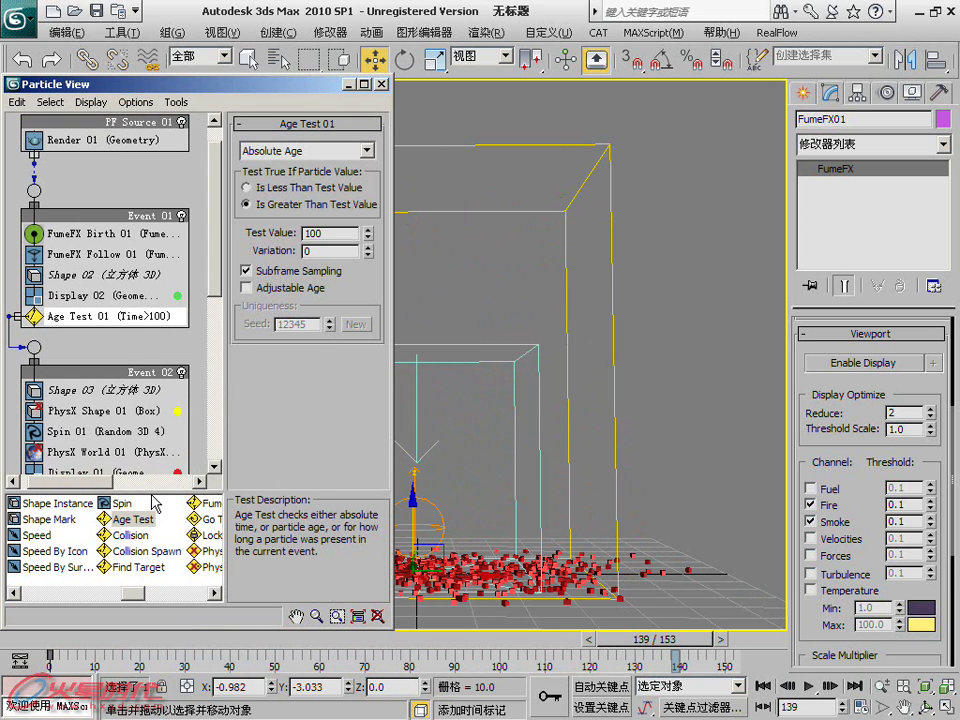
drag(153, 503, 153, 528)
middle_drag(159, 378, 160, 392)
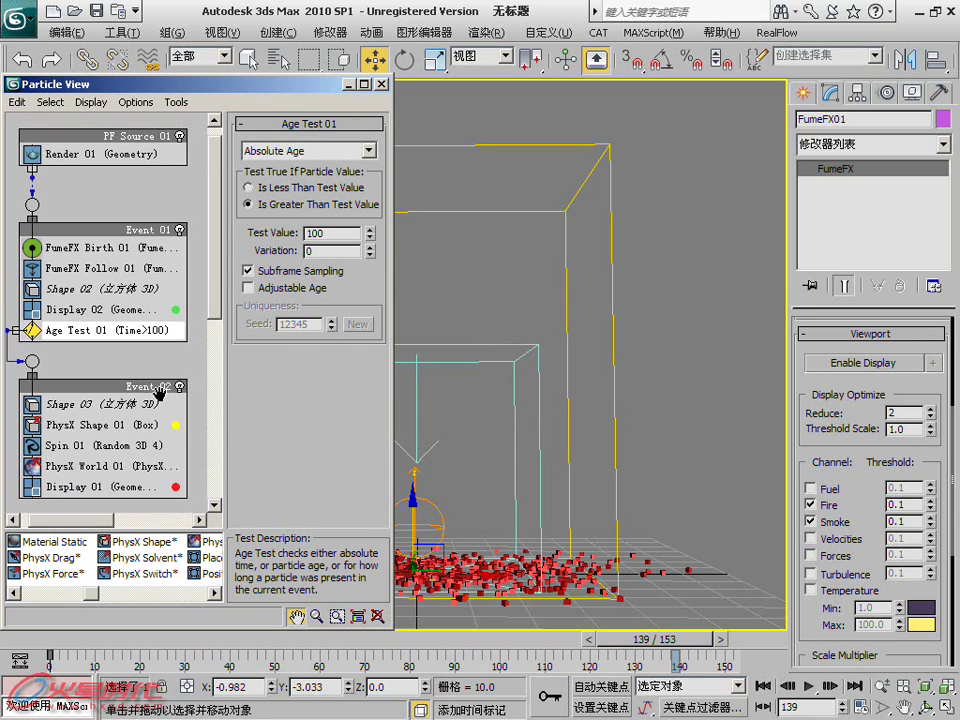